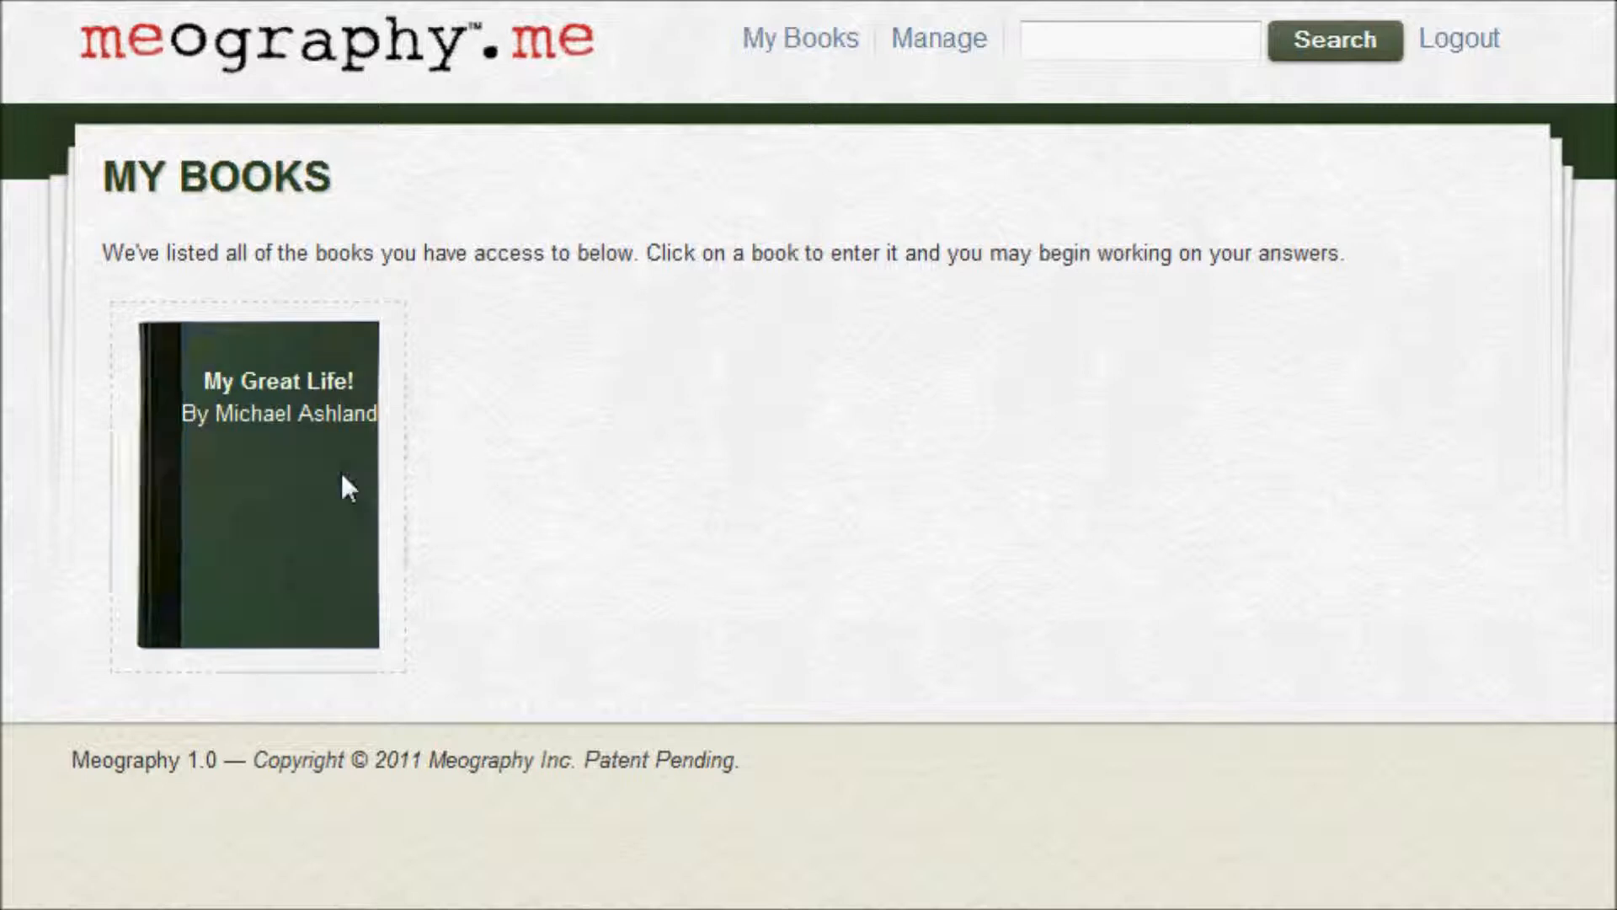
Open the book My Great Life!, return to the book list, and go to the book's question browser
{"action": "left_click", "coordinate": [267, 432]}
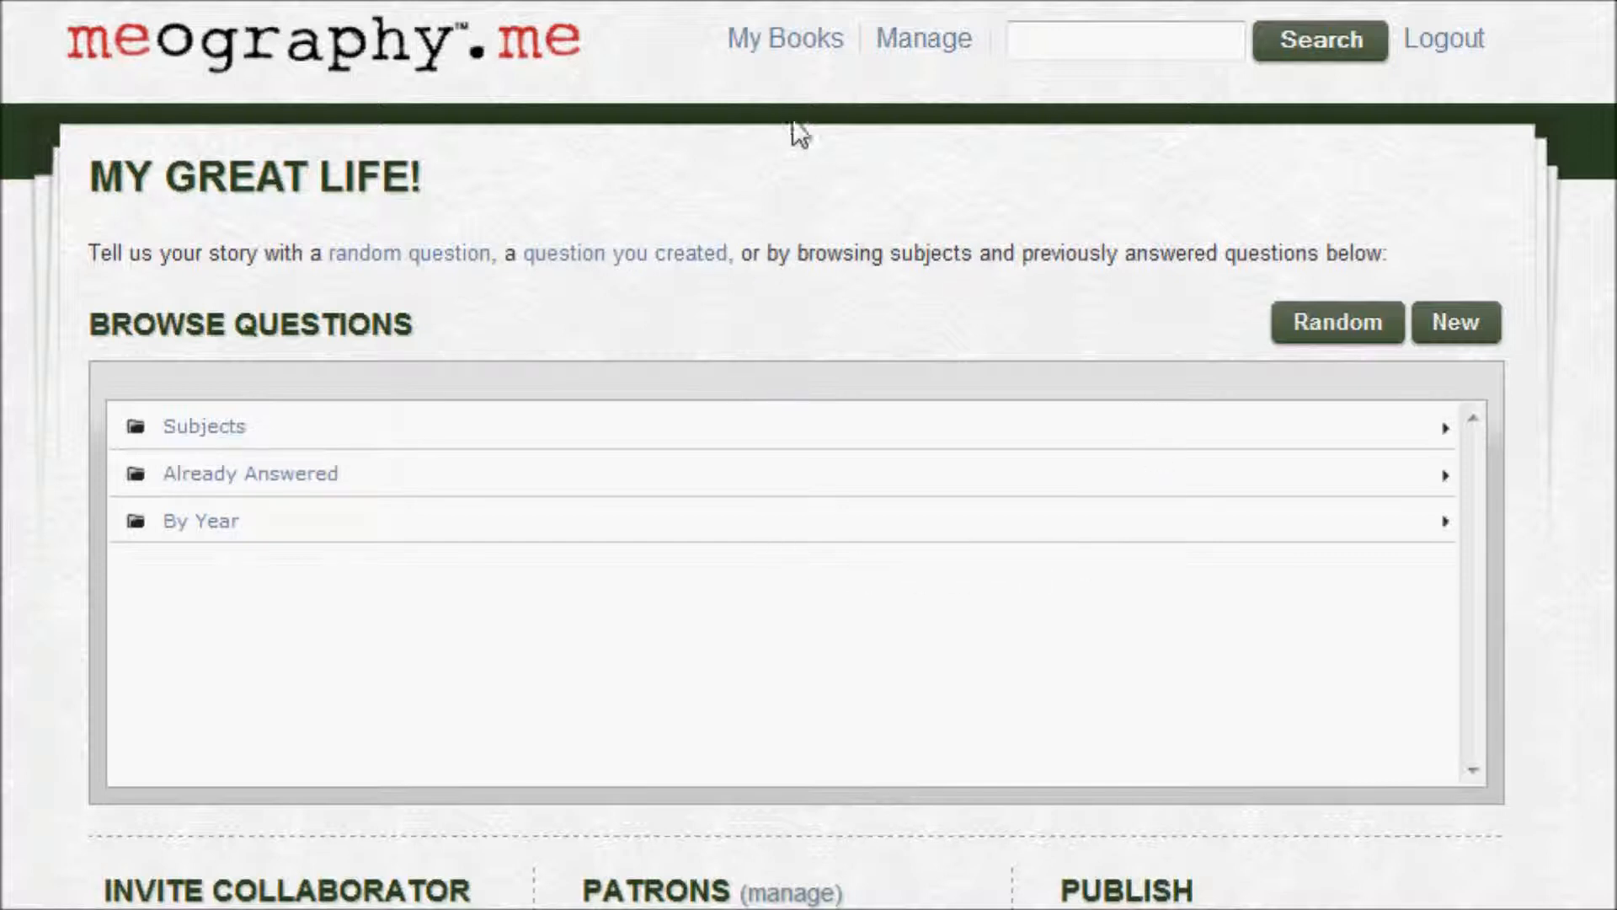
{"action": "left_click", "coordinate": [787, 44]}
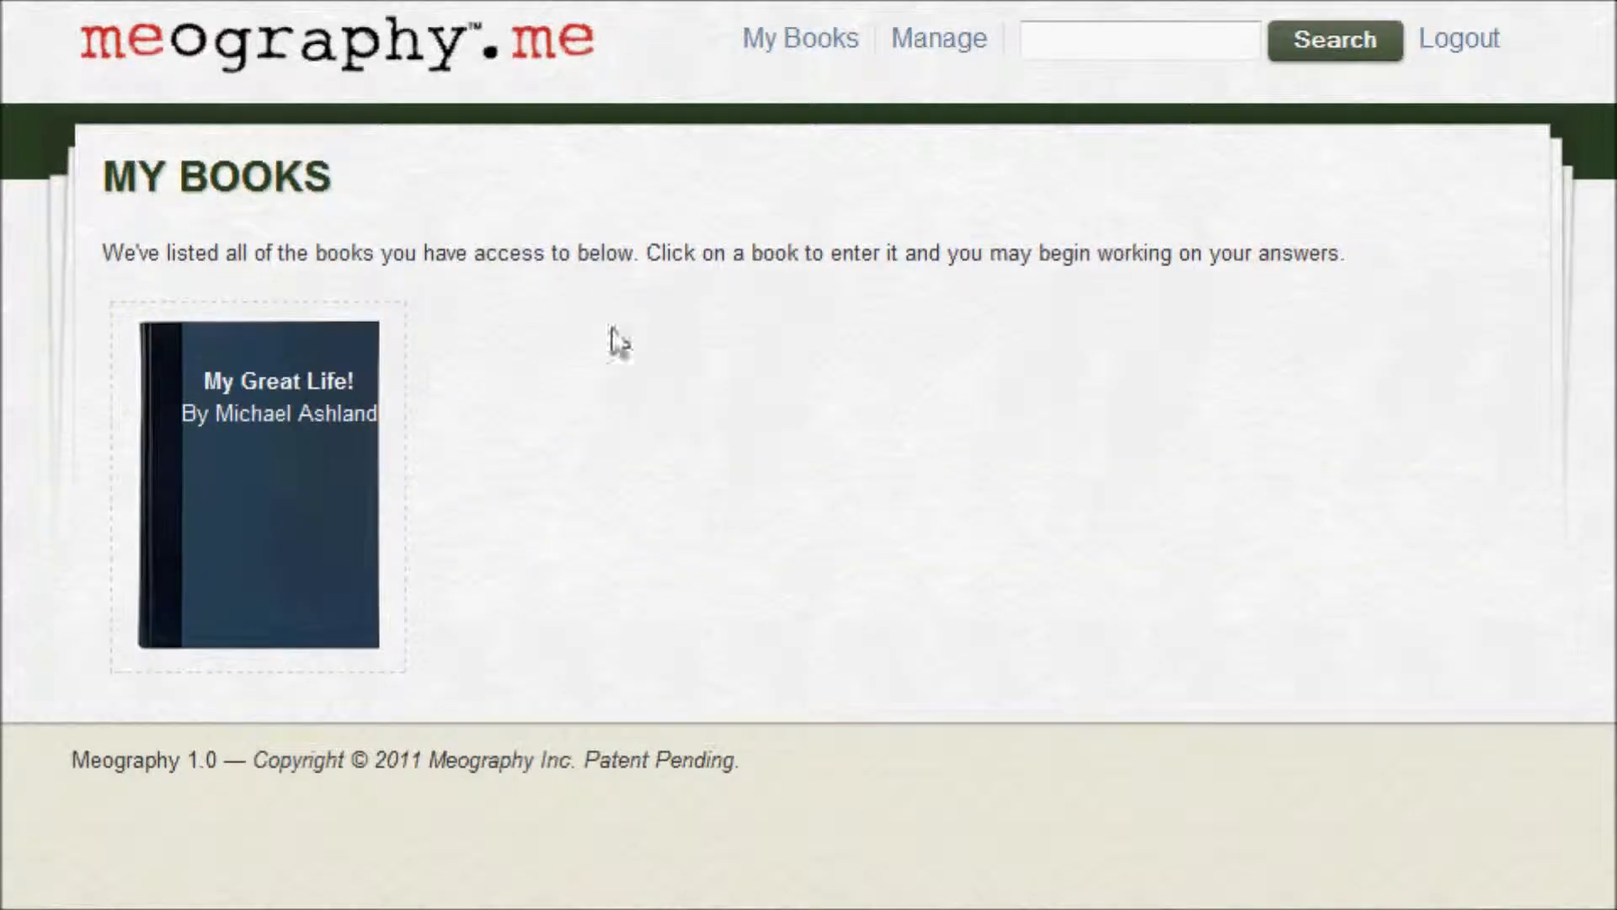
{"action": "mouse_move", "coordinate": [950, 42]}
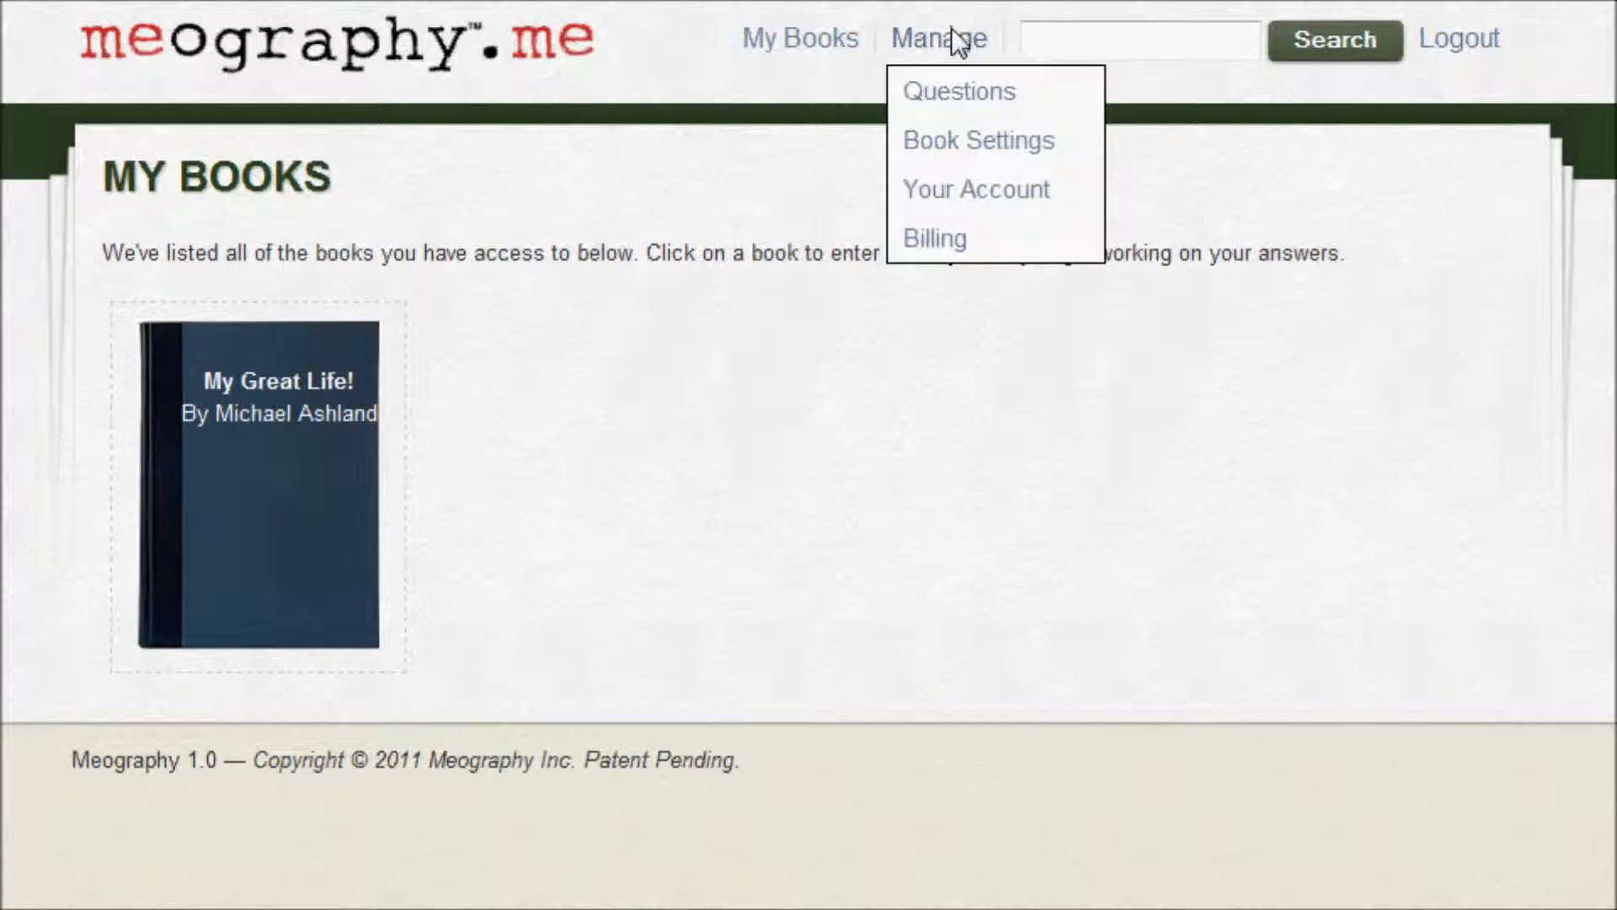
{"action": "left_click", "coordinate": [951, 90]}
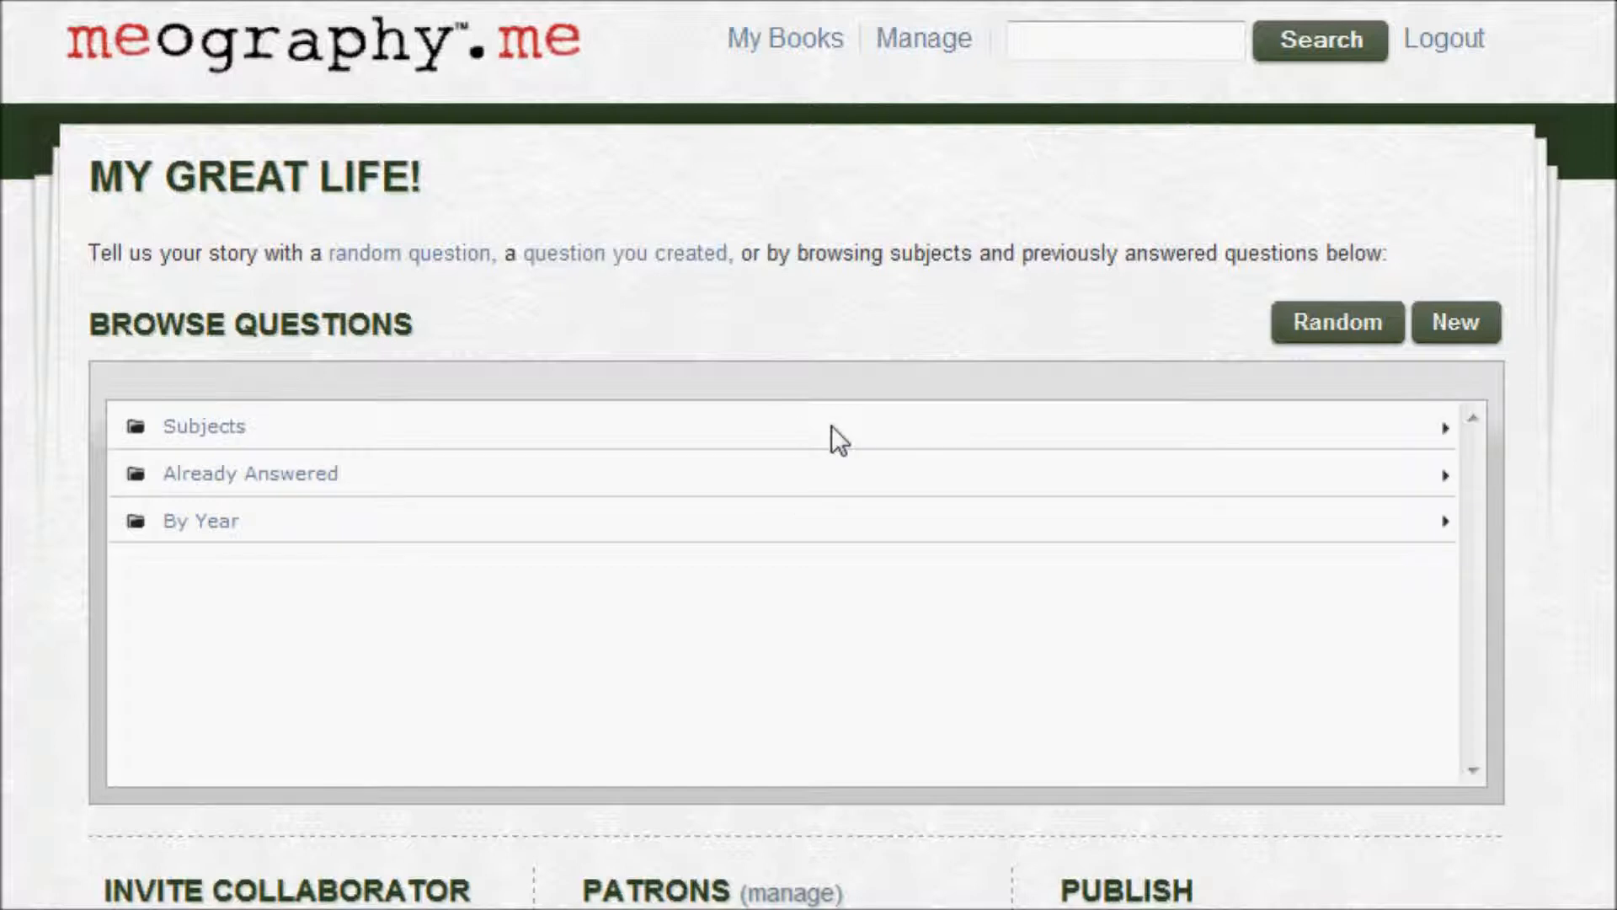
Bring up a random question for the book and swap it for a different question three times
{"action": "left_click", "coordinate": [1359, 309]}
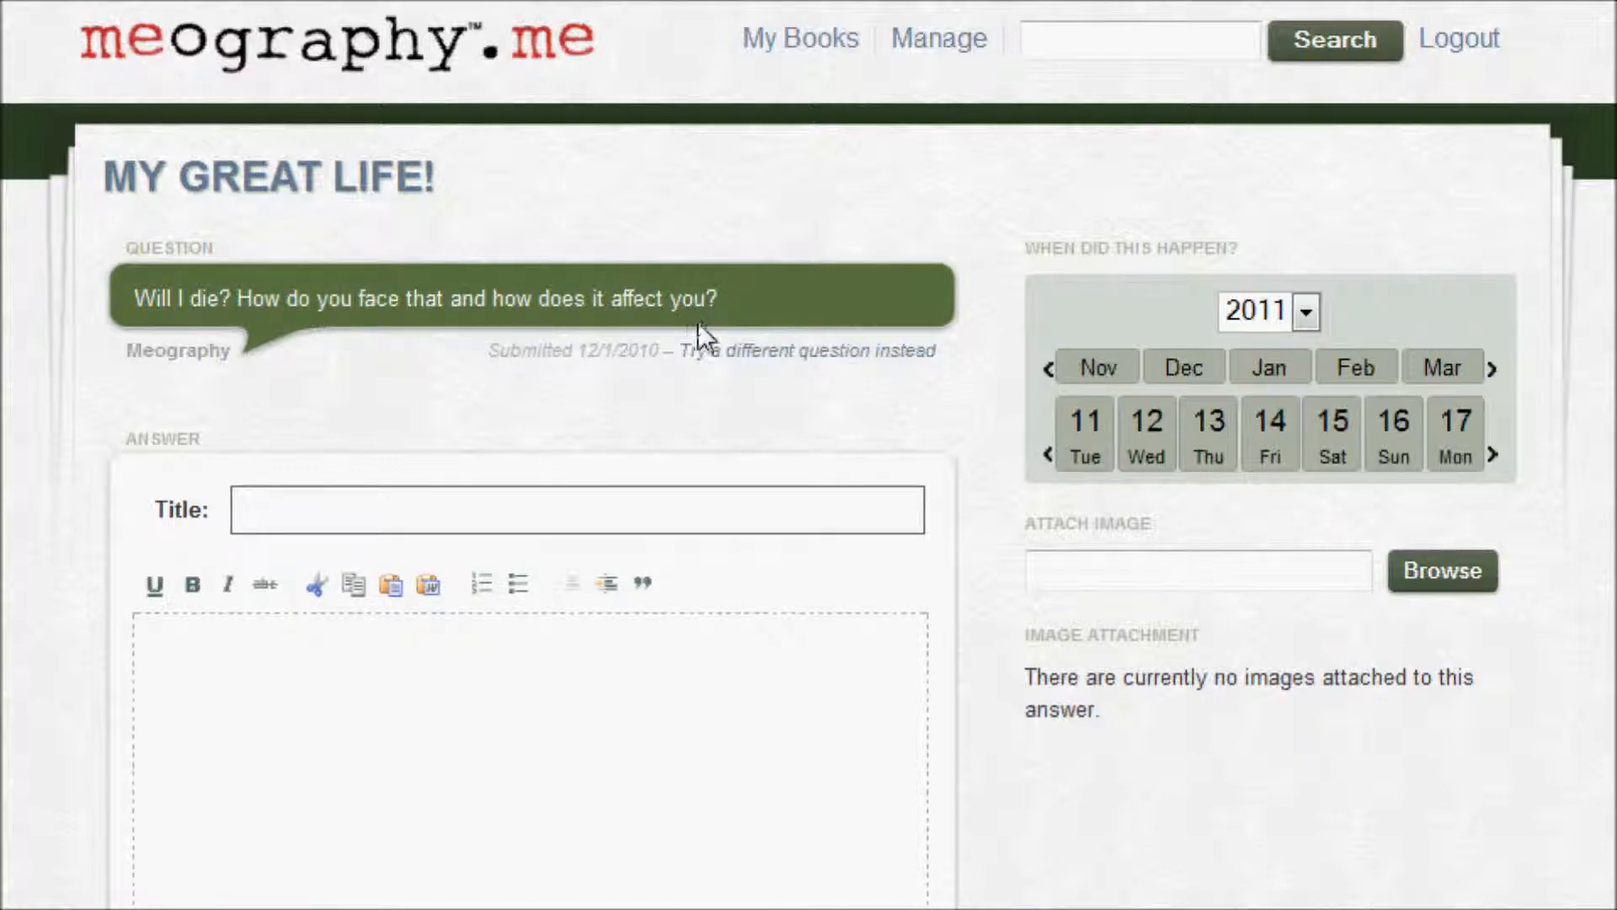
{"action": "left_click", "coordinate": [812, 351]}
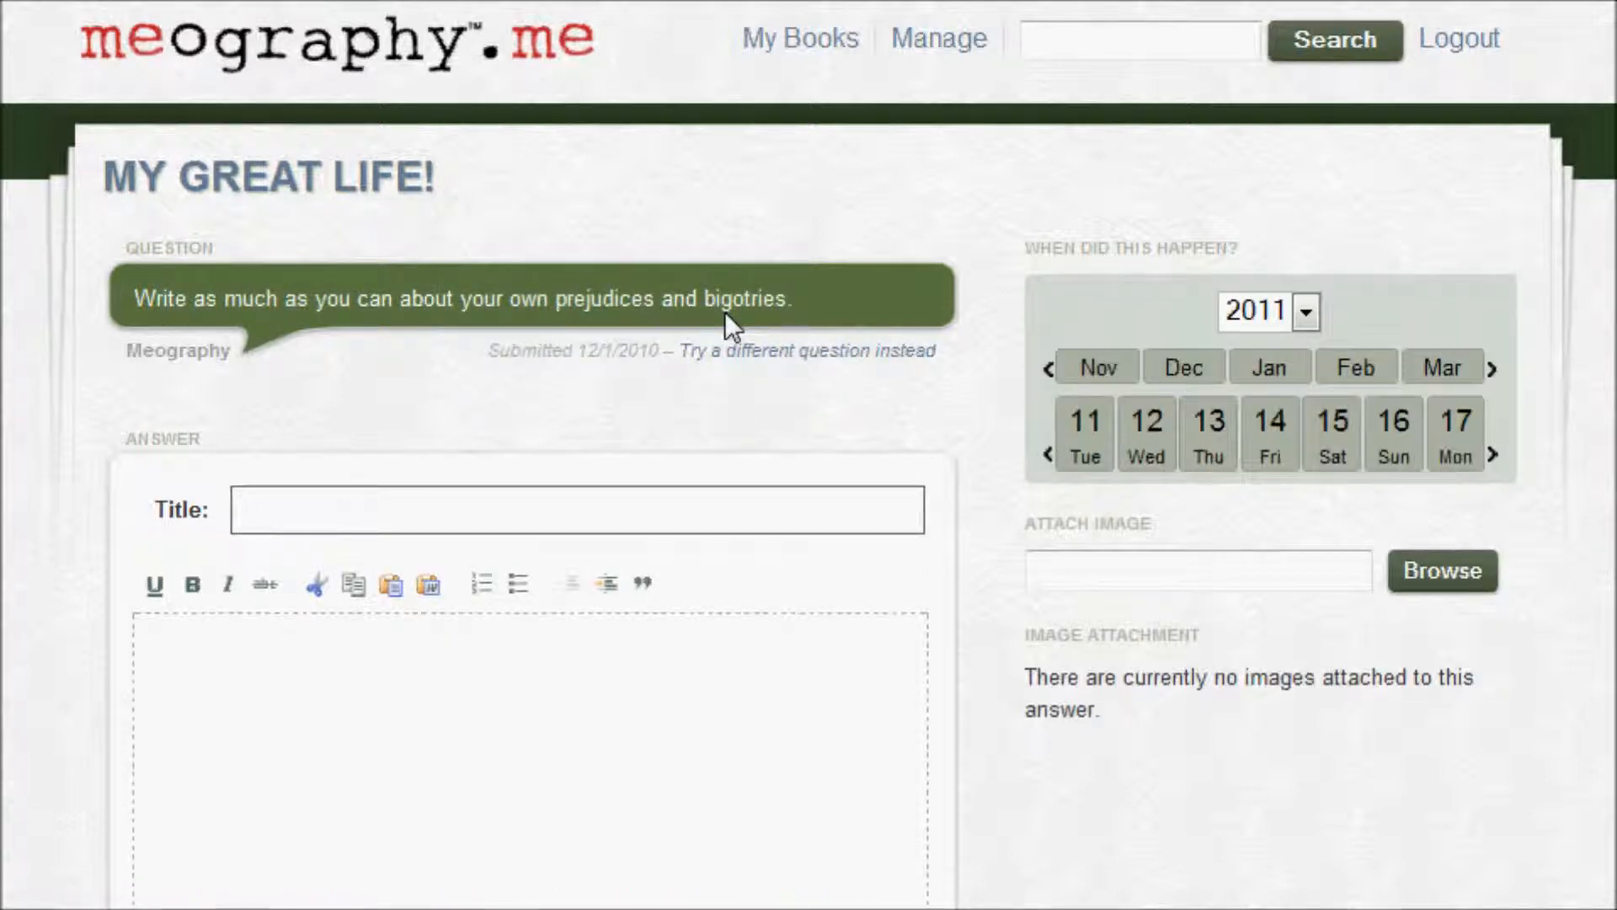
{"action": "left_click", "coordinate": [810, 351]}
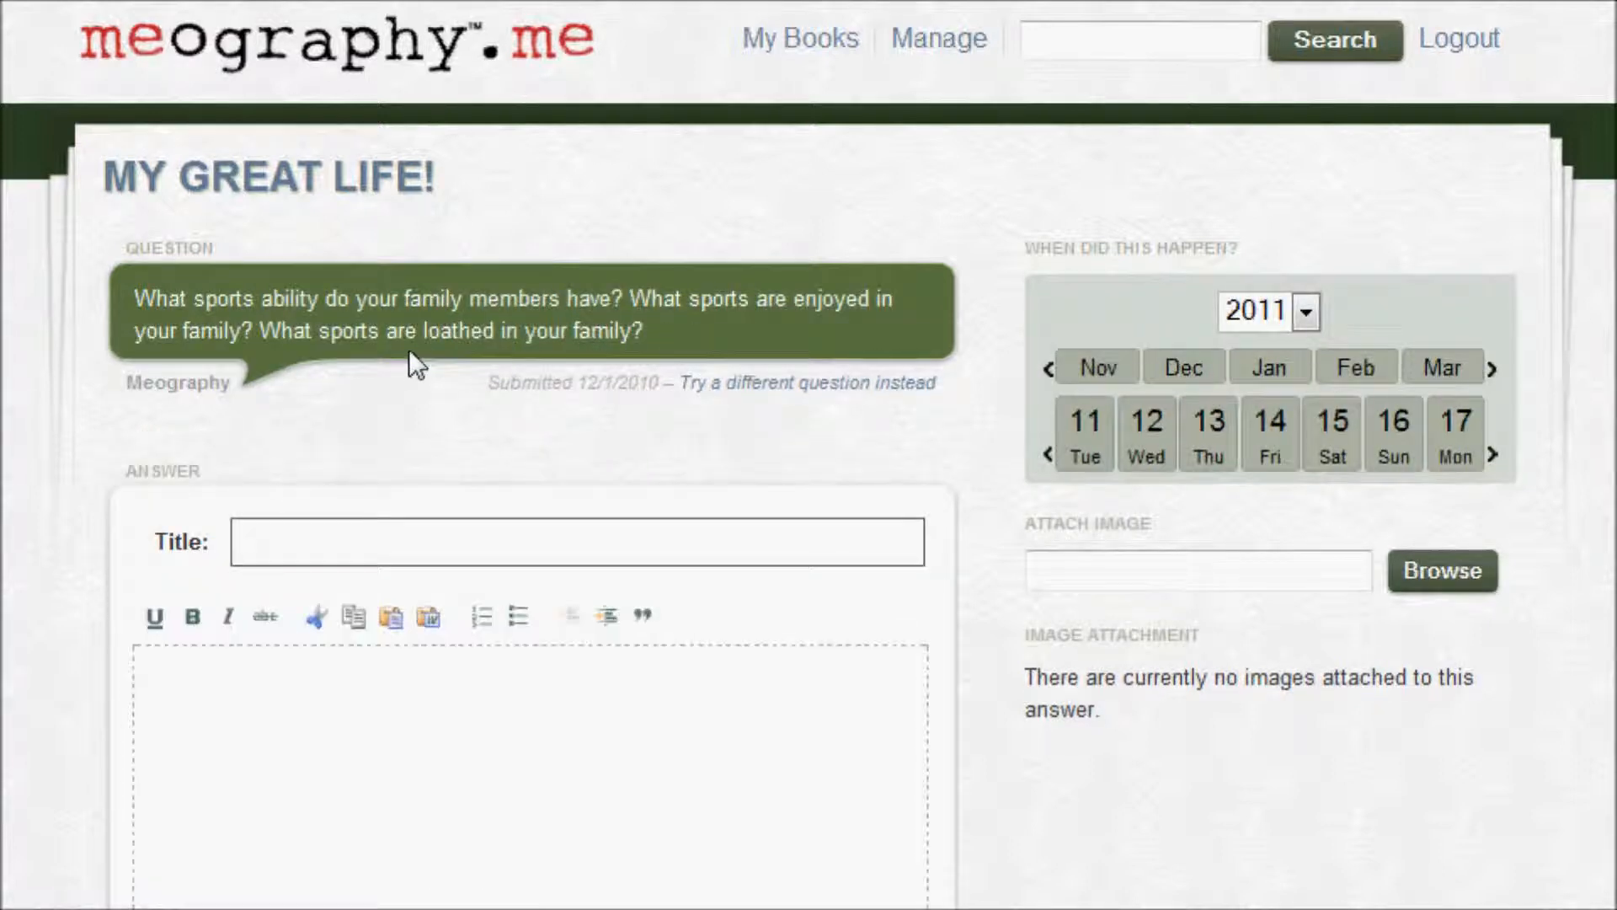
{"action": "left_click", "coordinate": [857, 381]}
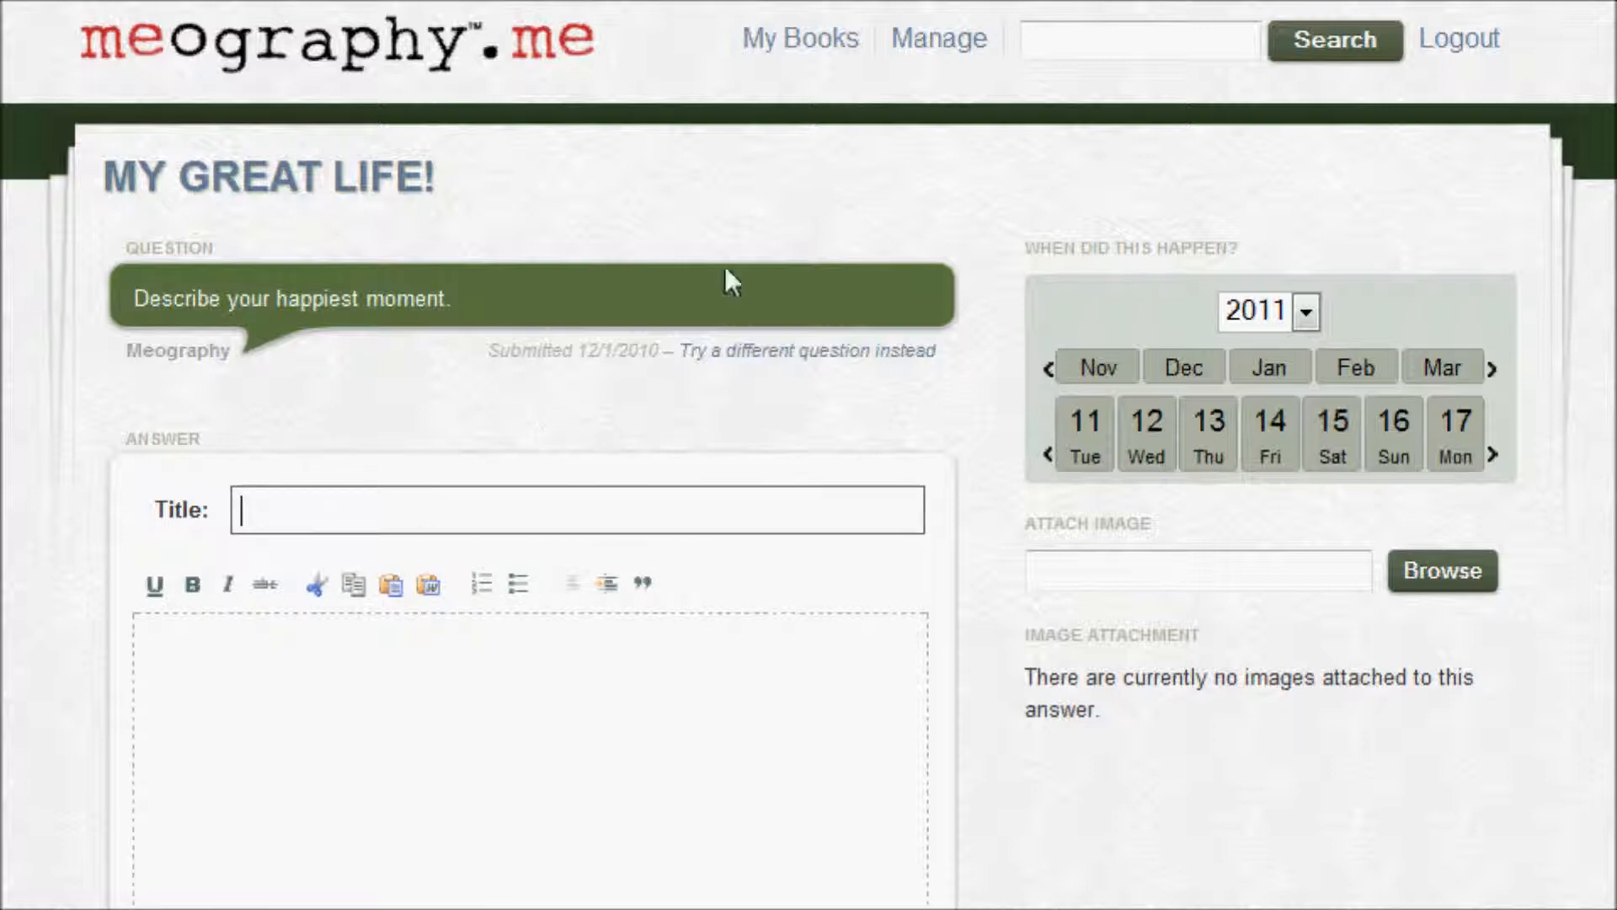
Browse the question subjects, open "What is your best idea?" under Off the Grid, and swap it for a different question
{"action": "mouse_move", "coordinate": [933, 46]}
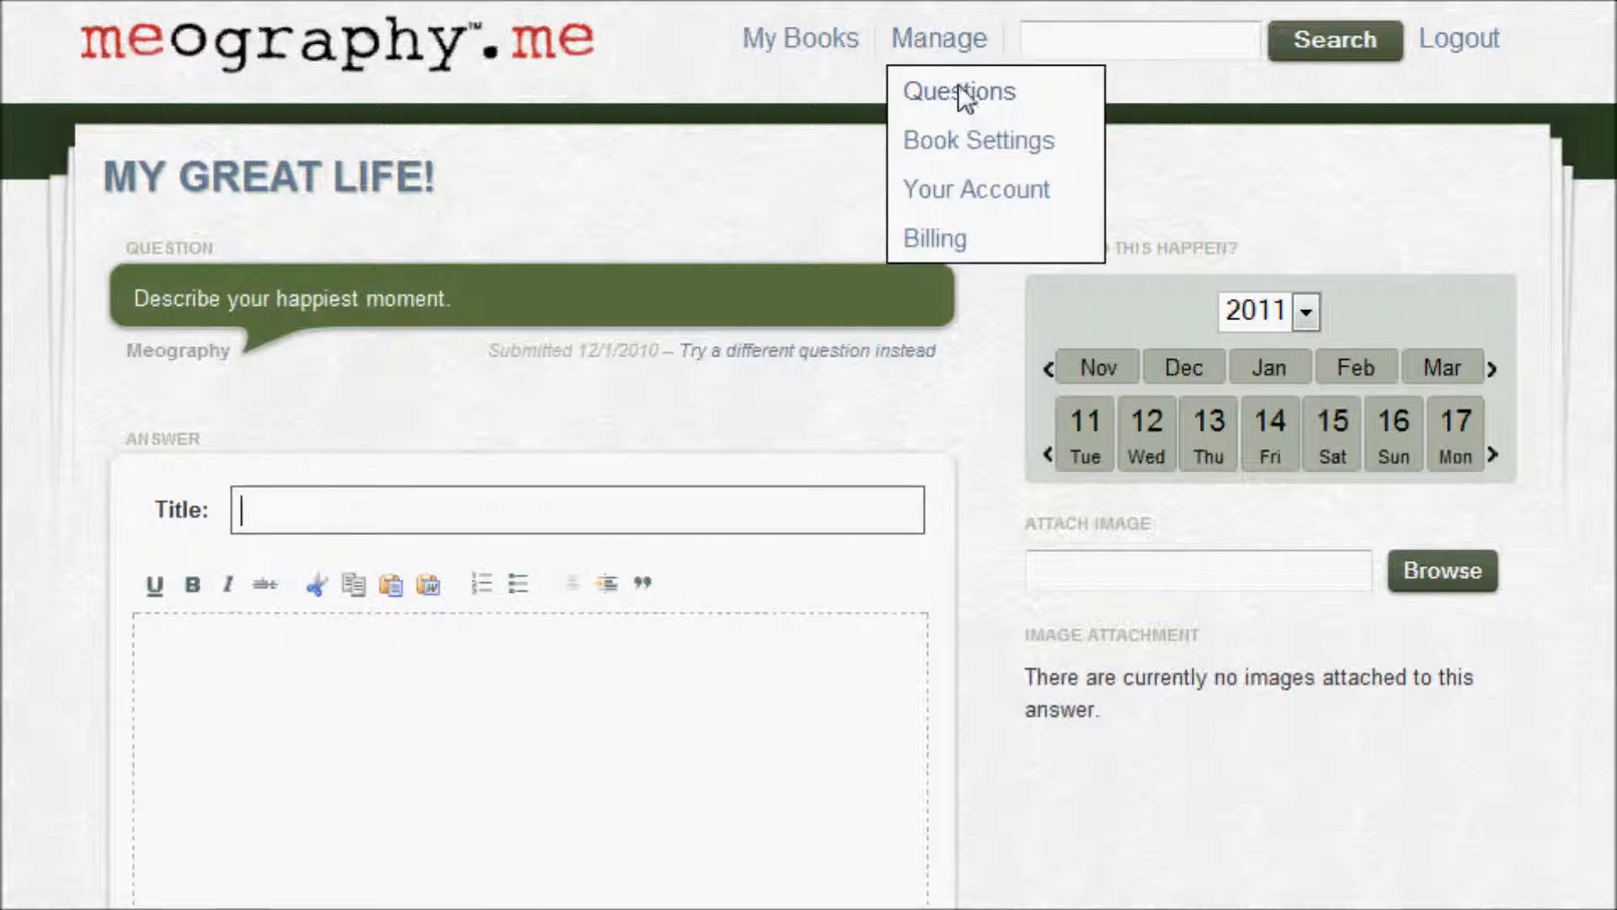
{"action": "left_click", "coordinate": [936, 91]}
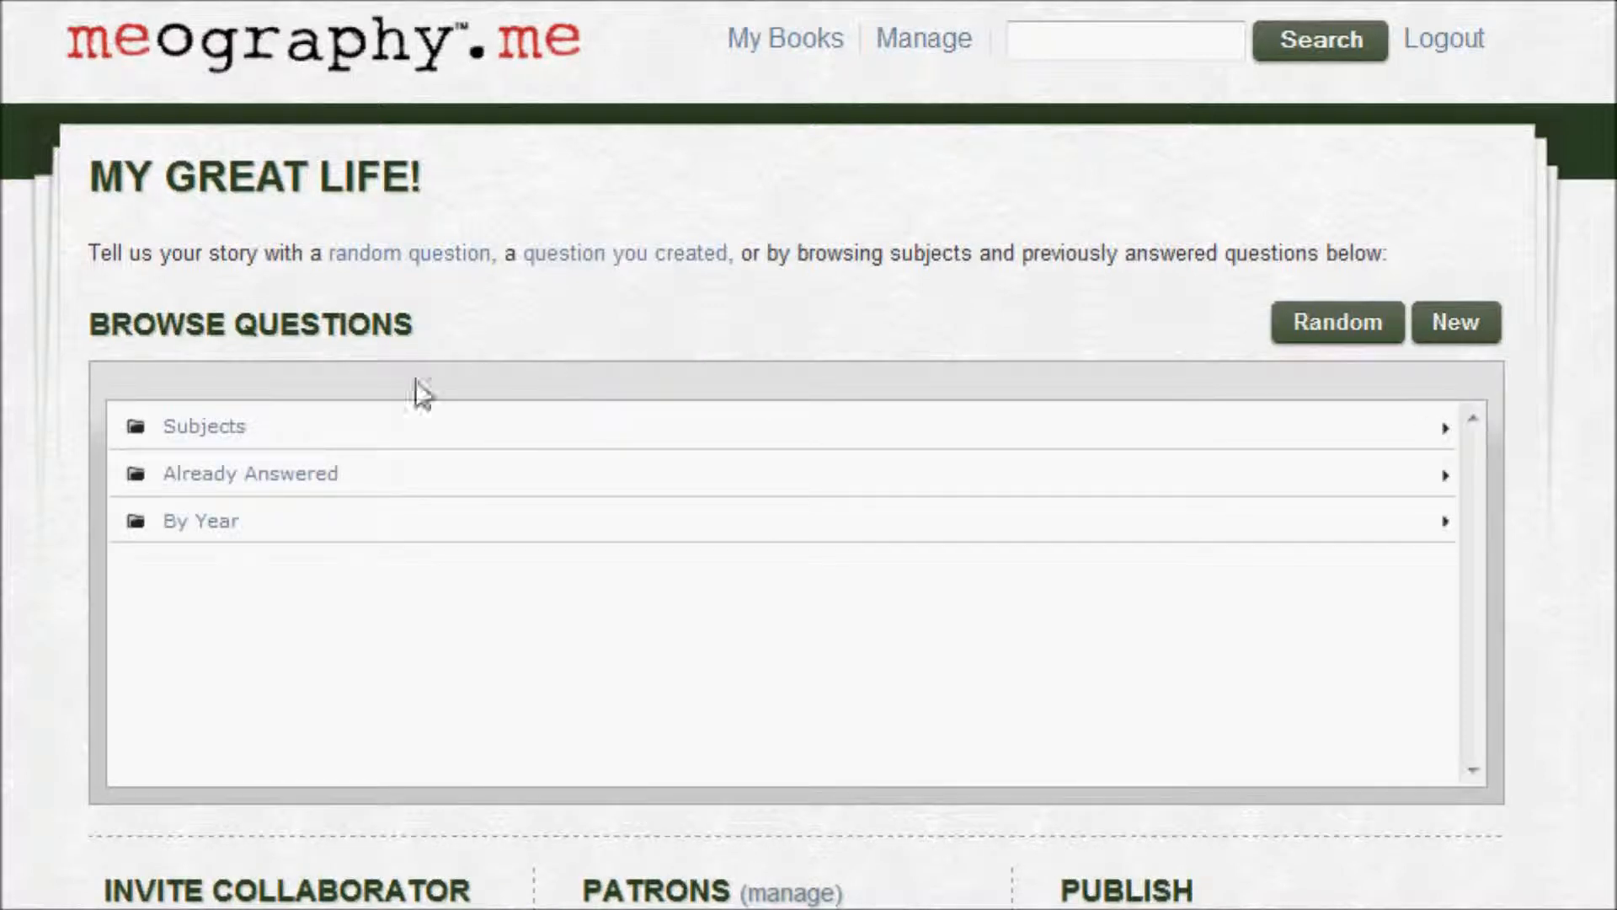
{"action": "left_click", "coordinate": [219, 428]}
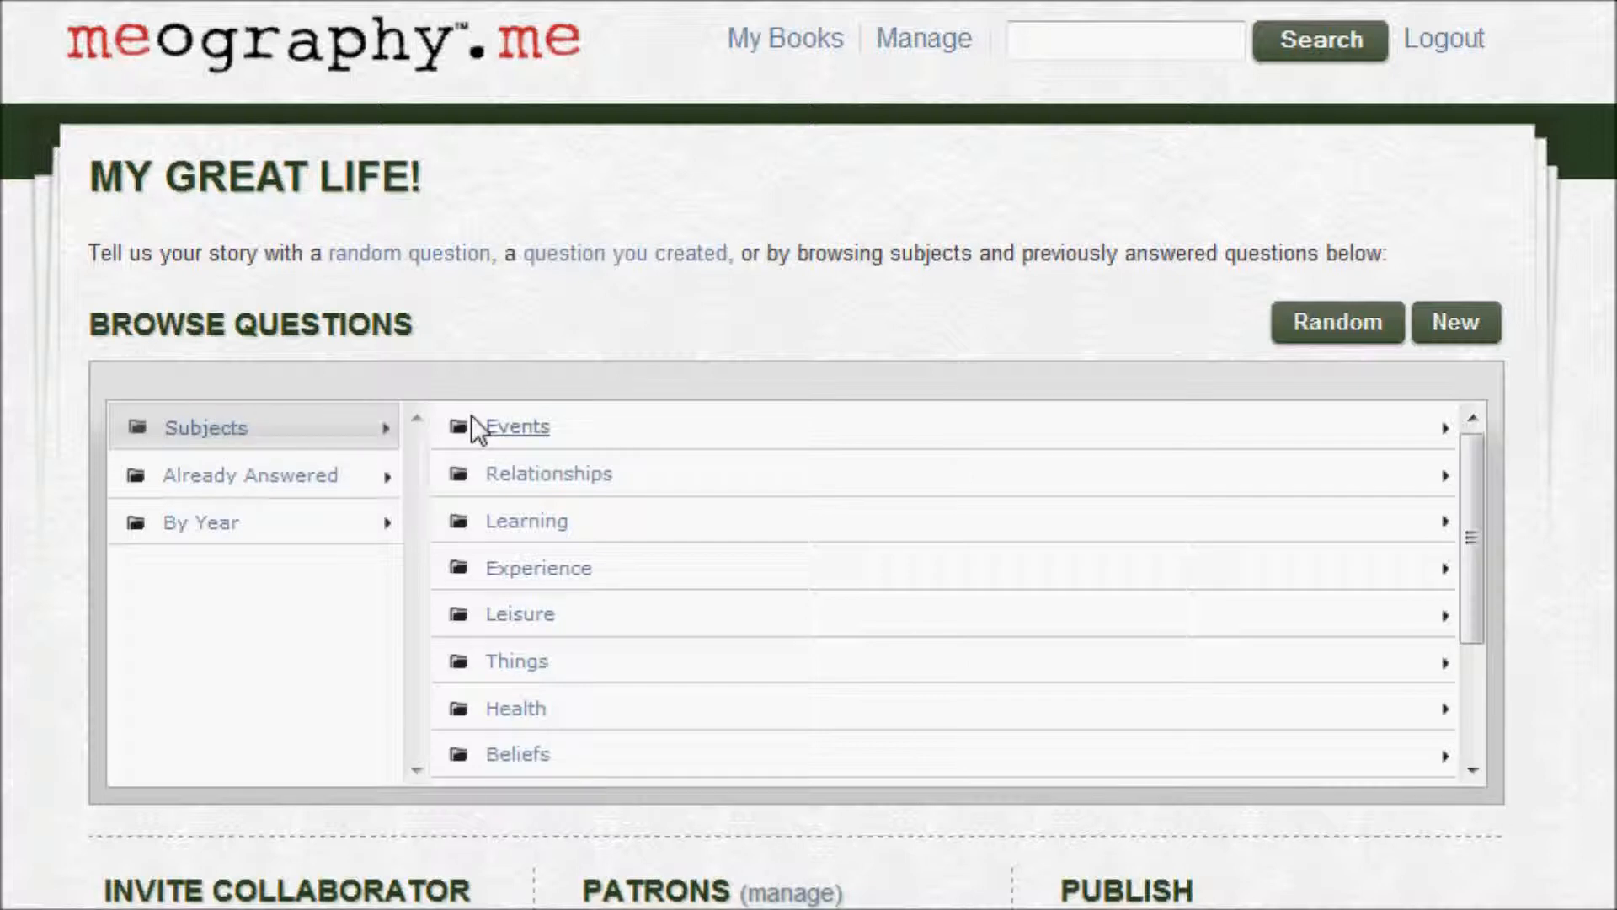
{"action": "mouse_move", "coordinate": [511, 422]}
{"action": "mouse_move", "coordinate": [529, 578]}
{"action": "mouse_move", "coordinate": [525, 704]}
{"action": "left_click", "coordinate": [1470, 769]}
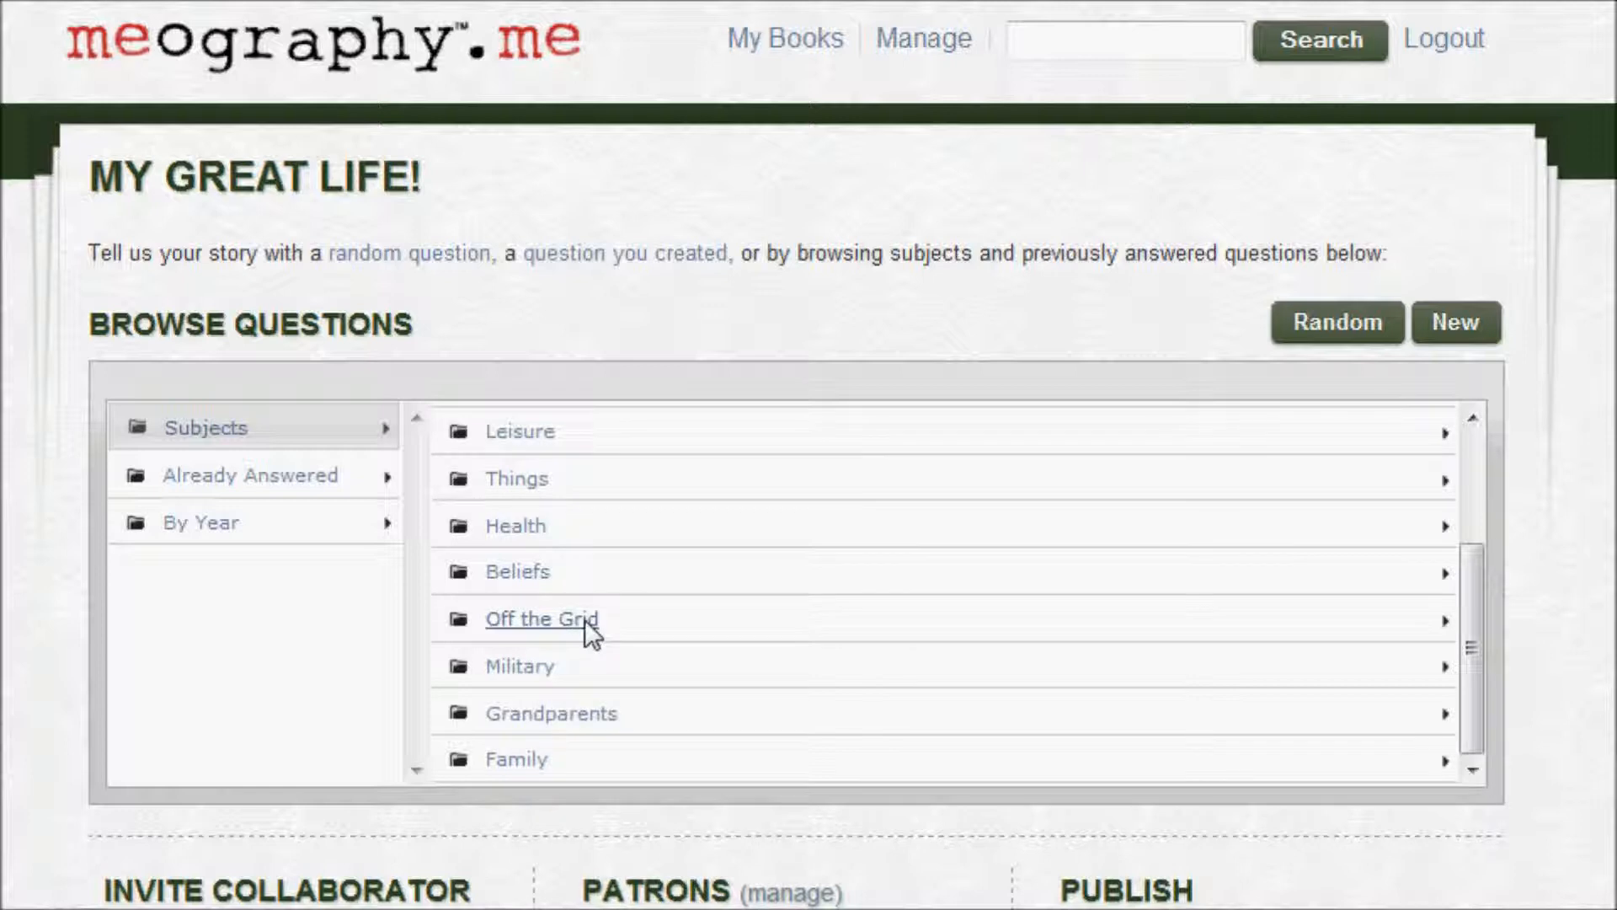
{"action": "mouse_move", "coordinate": [589, 625]}
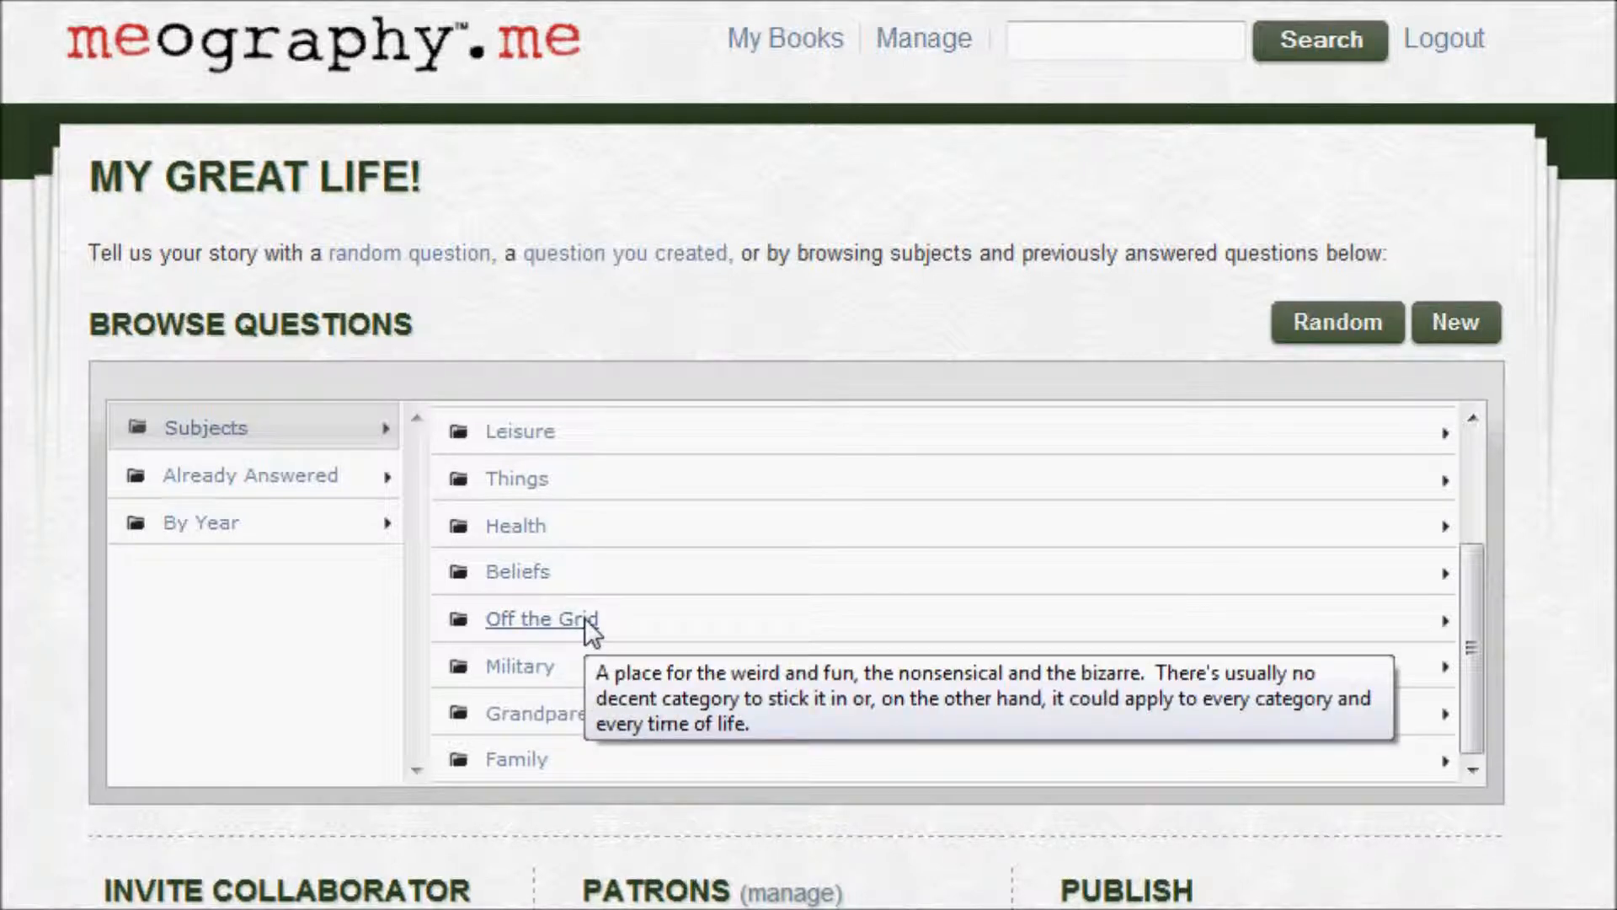
{"action": "left_click", "coordinate": [586, 622]}
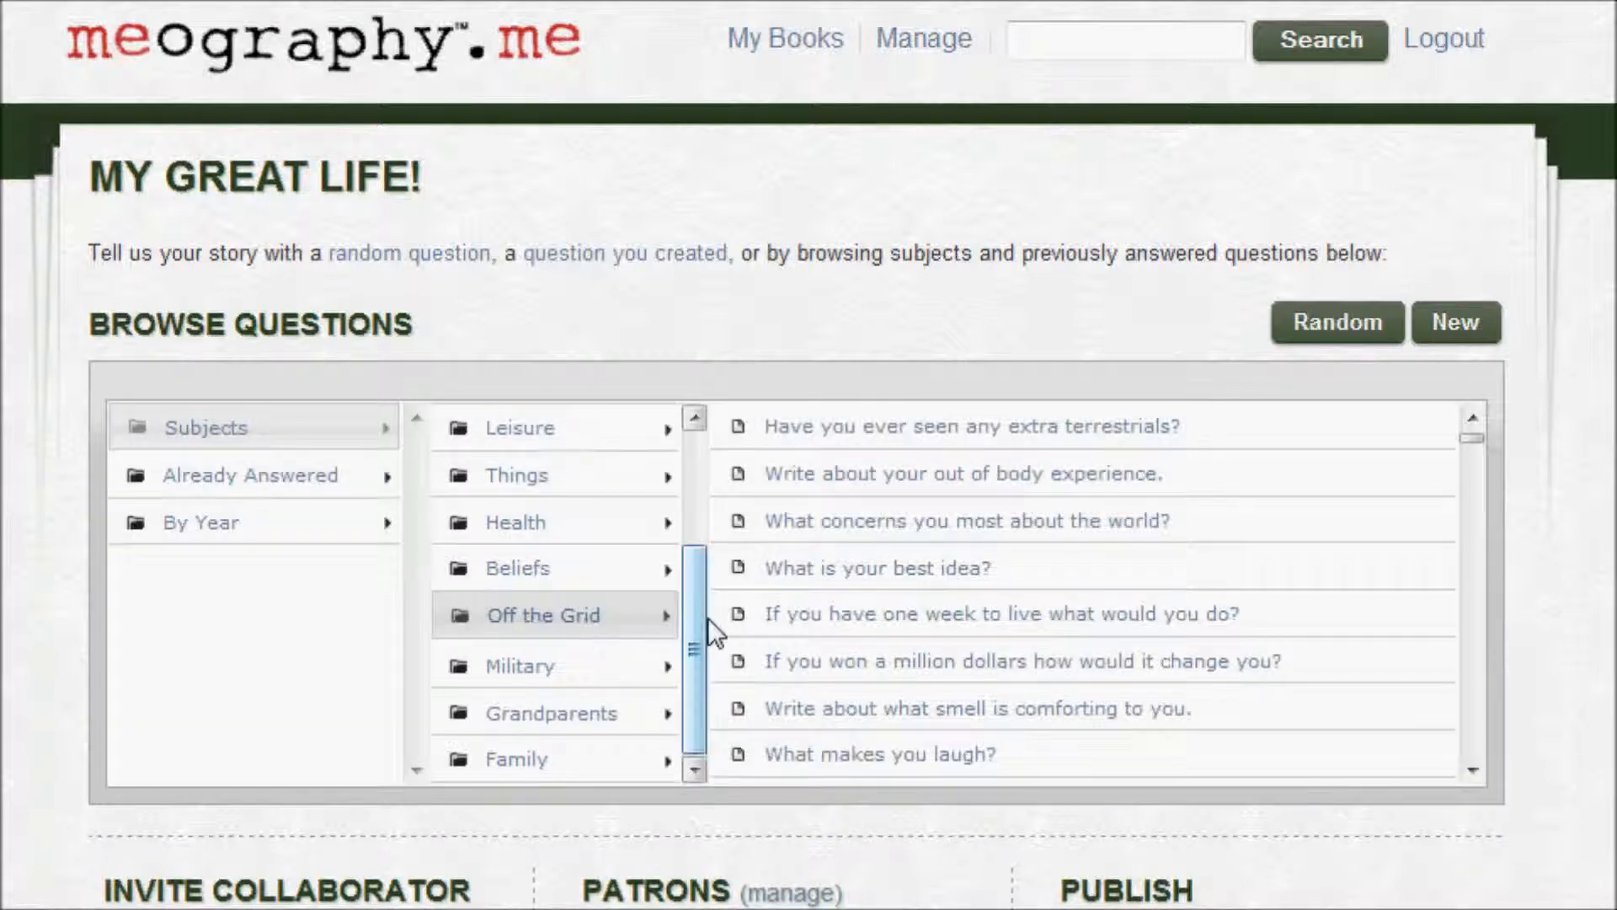
{"action": "left_click", "coordinate": [901, 568]}
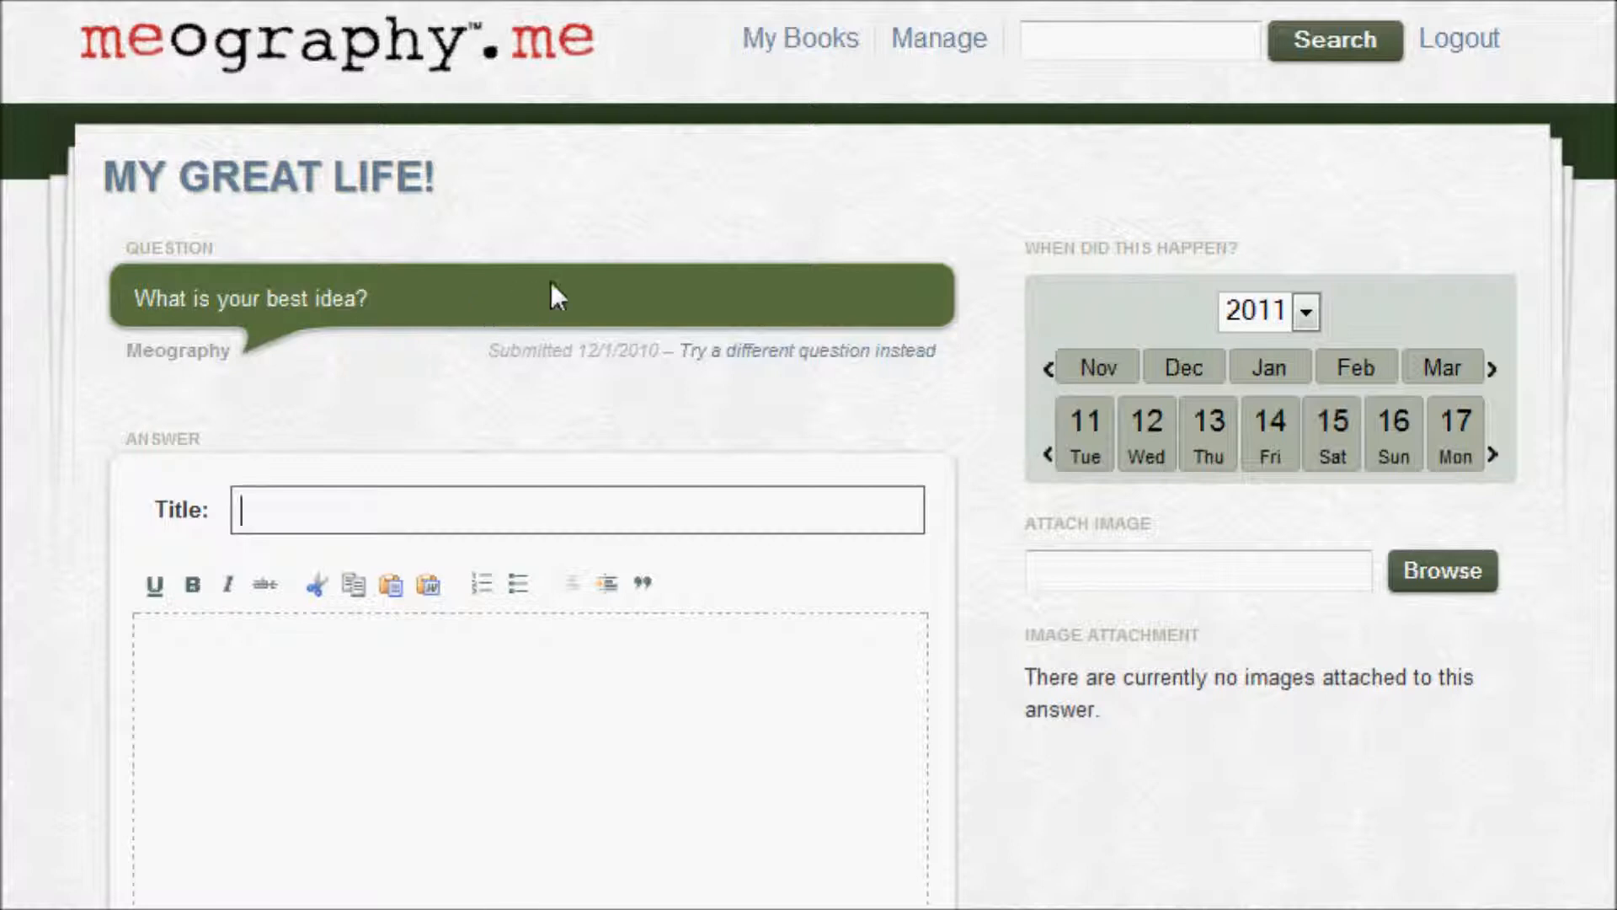
{"action": "left_click", "coordinate": [817, 354]}
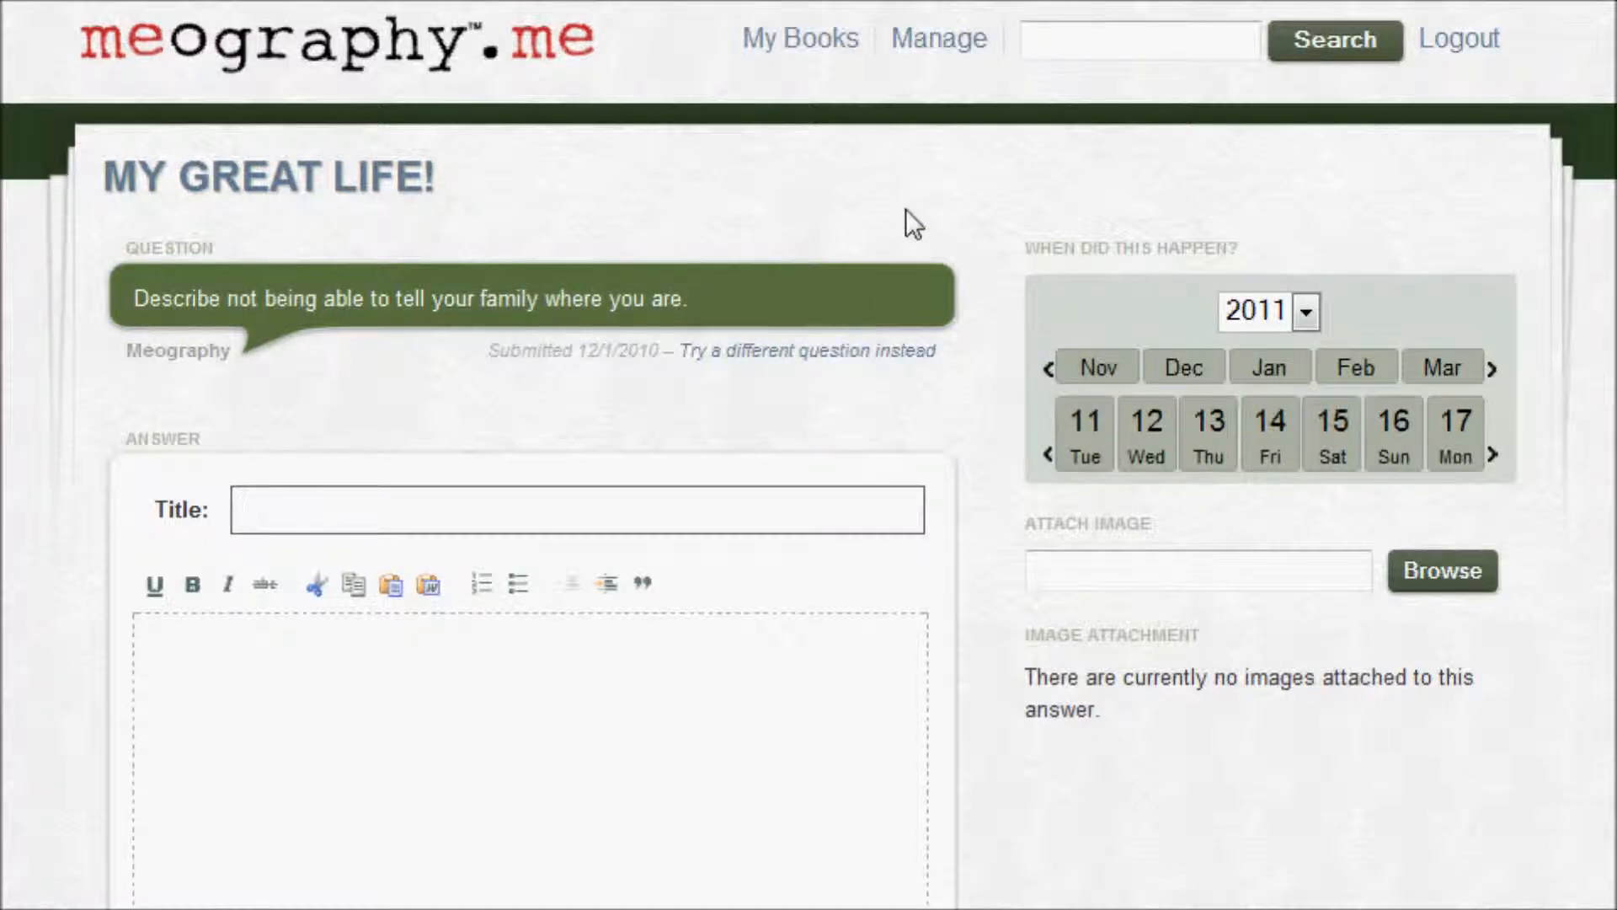
Create a new question reading "Have you ever lost a limb or part of your body?" in the Health category
{"action": "left_click", "coordinate": [960, 91]}
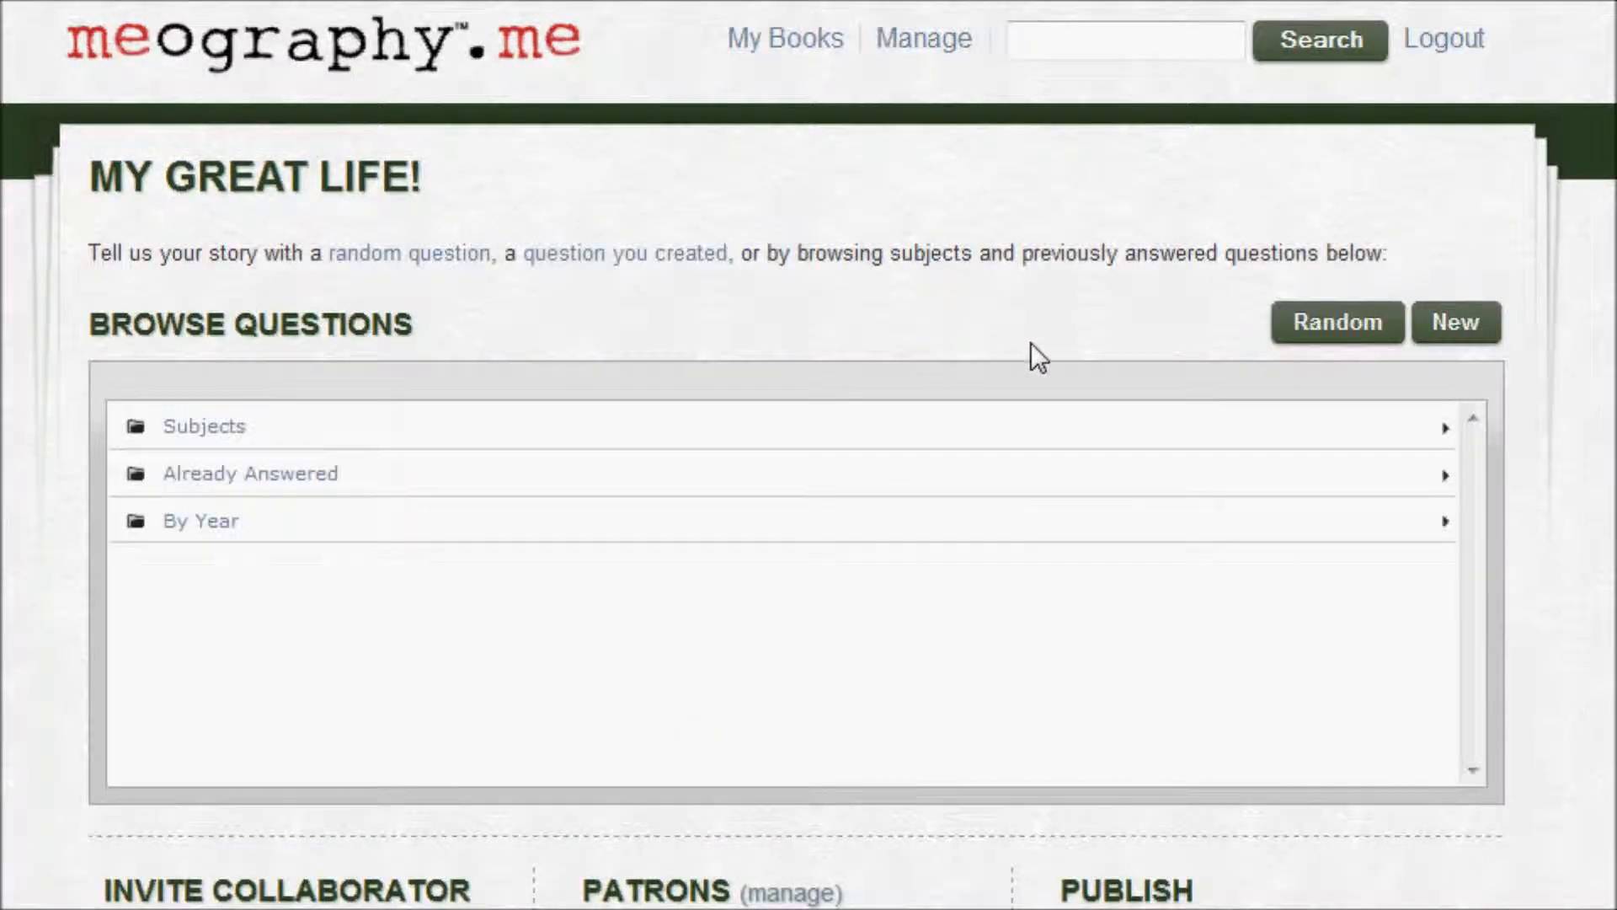
{"action": "left_click", "coordinate": [1446, 326]}
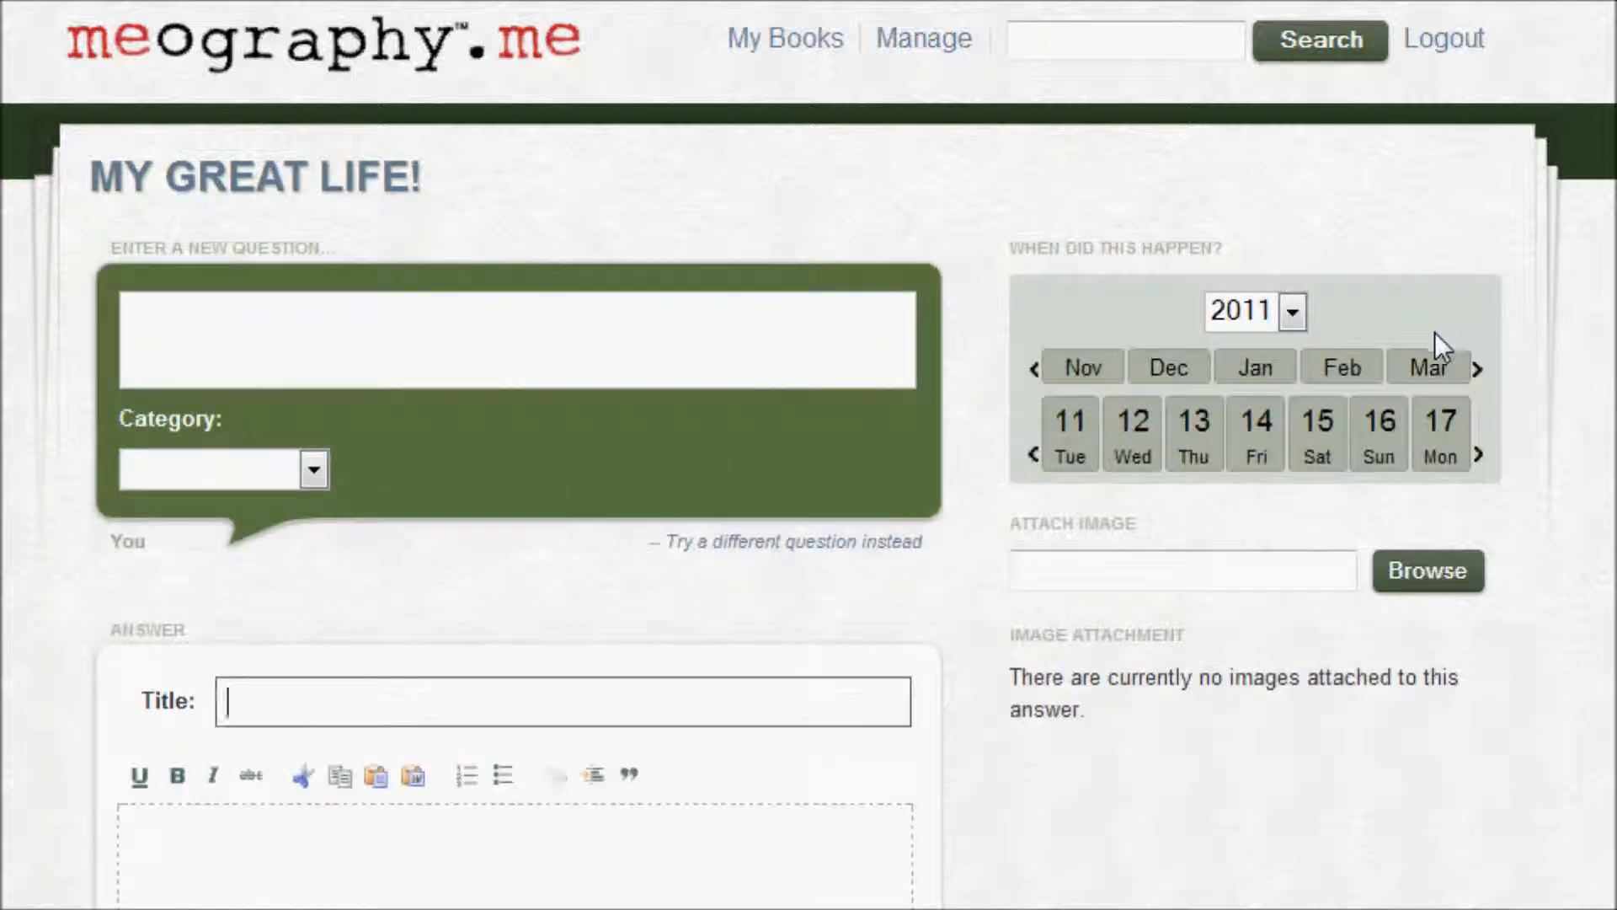
{"action": "left_click", "coordinate": [249, 323]}
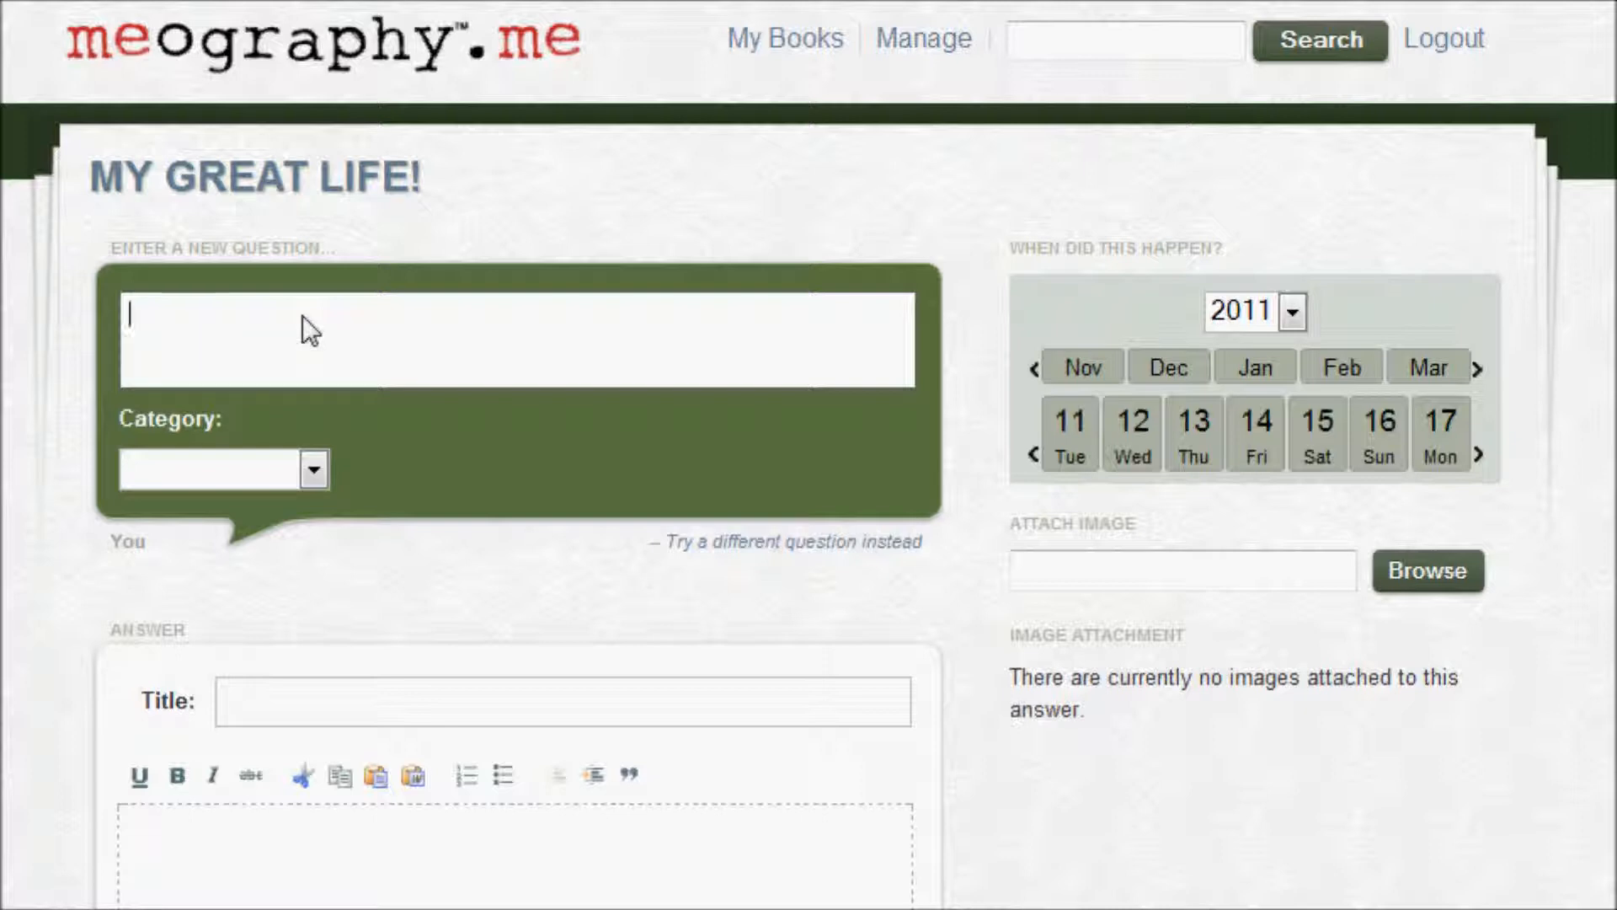
{"action": "type", "text": "Have you ever lost a "}
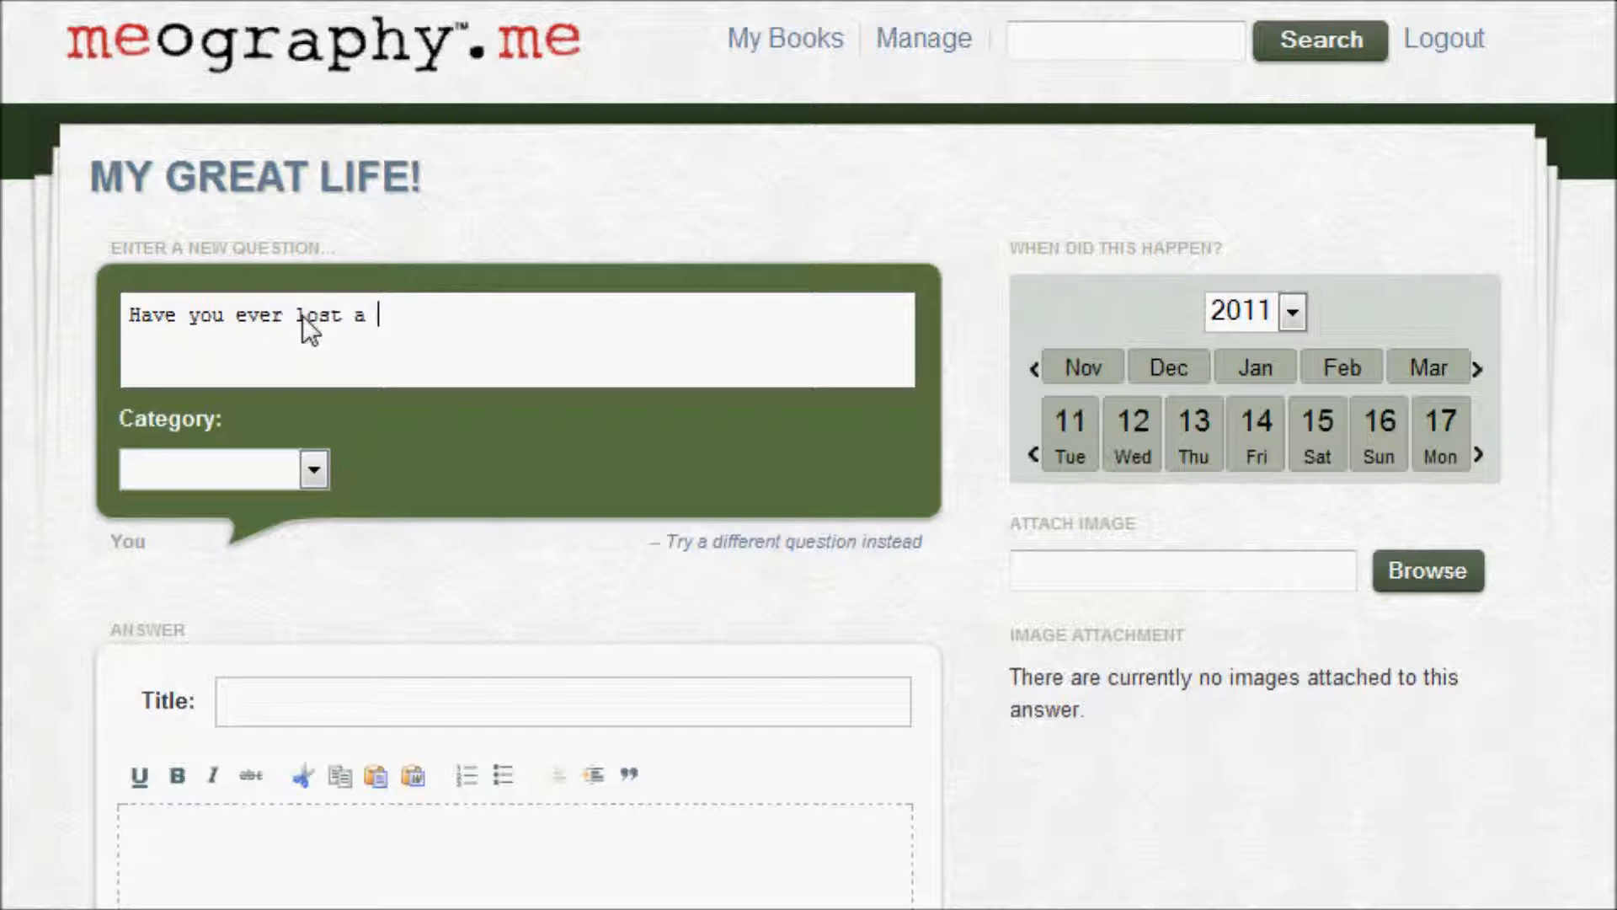
{"action": "type", "text": "limb or part of your "}
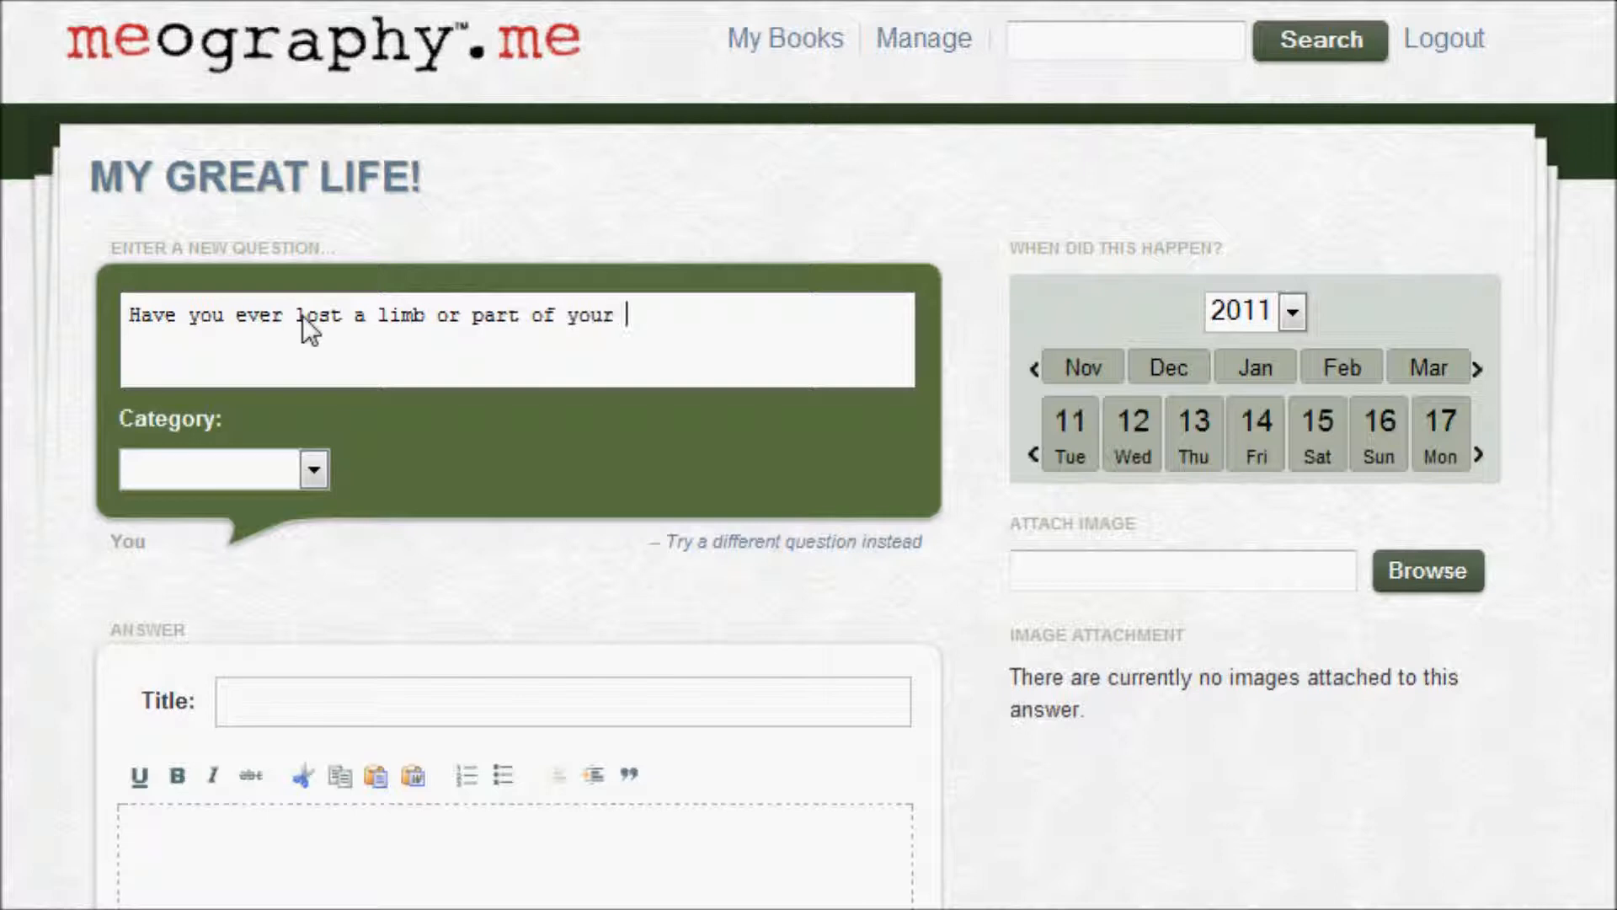
{"action": "type", "text": "body?"}
{"action": "left_click", "coordinate": [313, 469]}
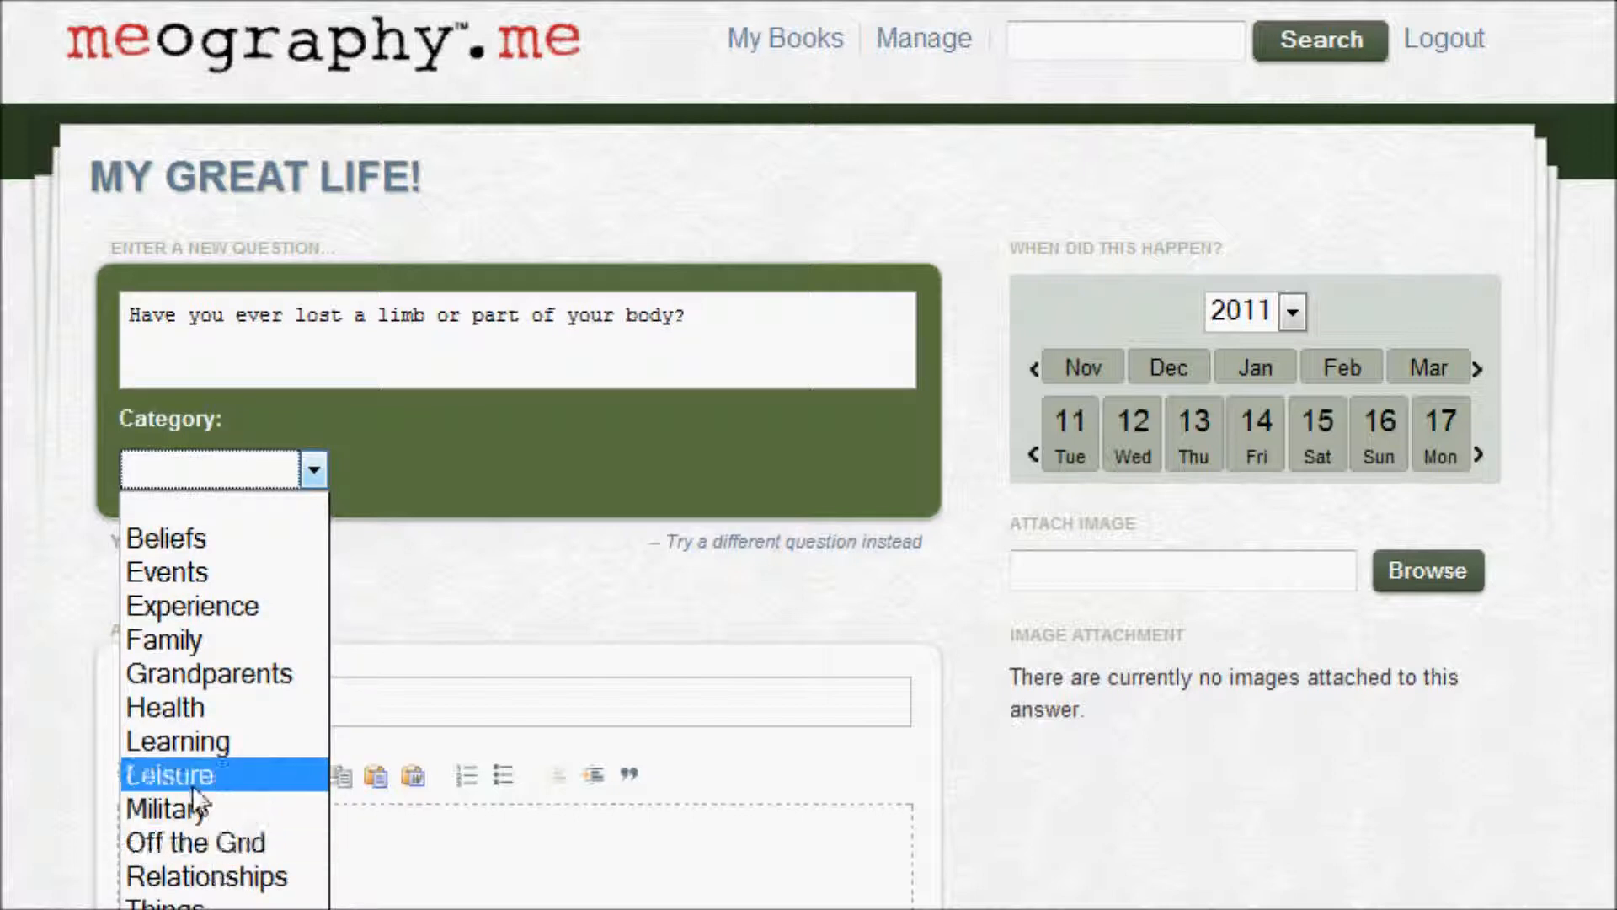
{"action": "left_click", "coordinate": [194, 706]}
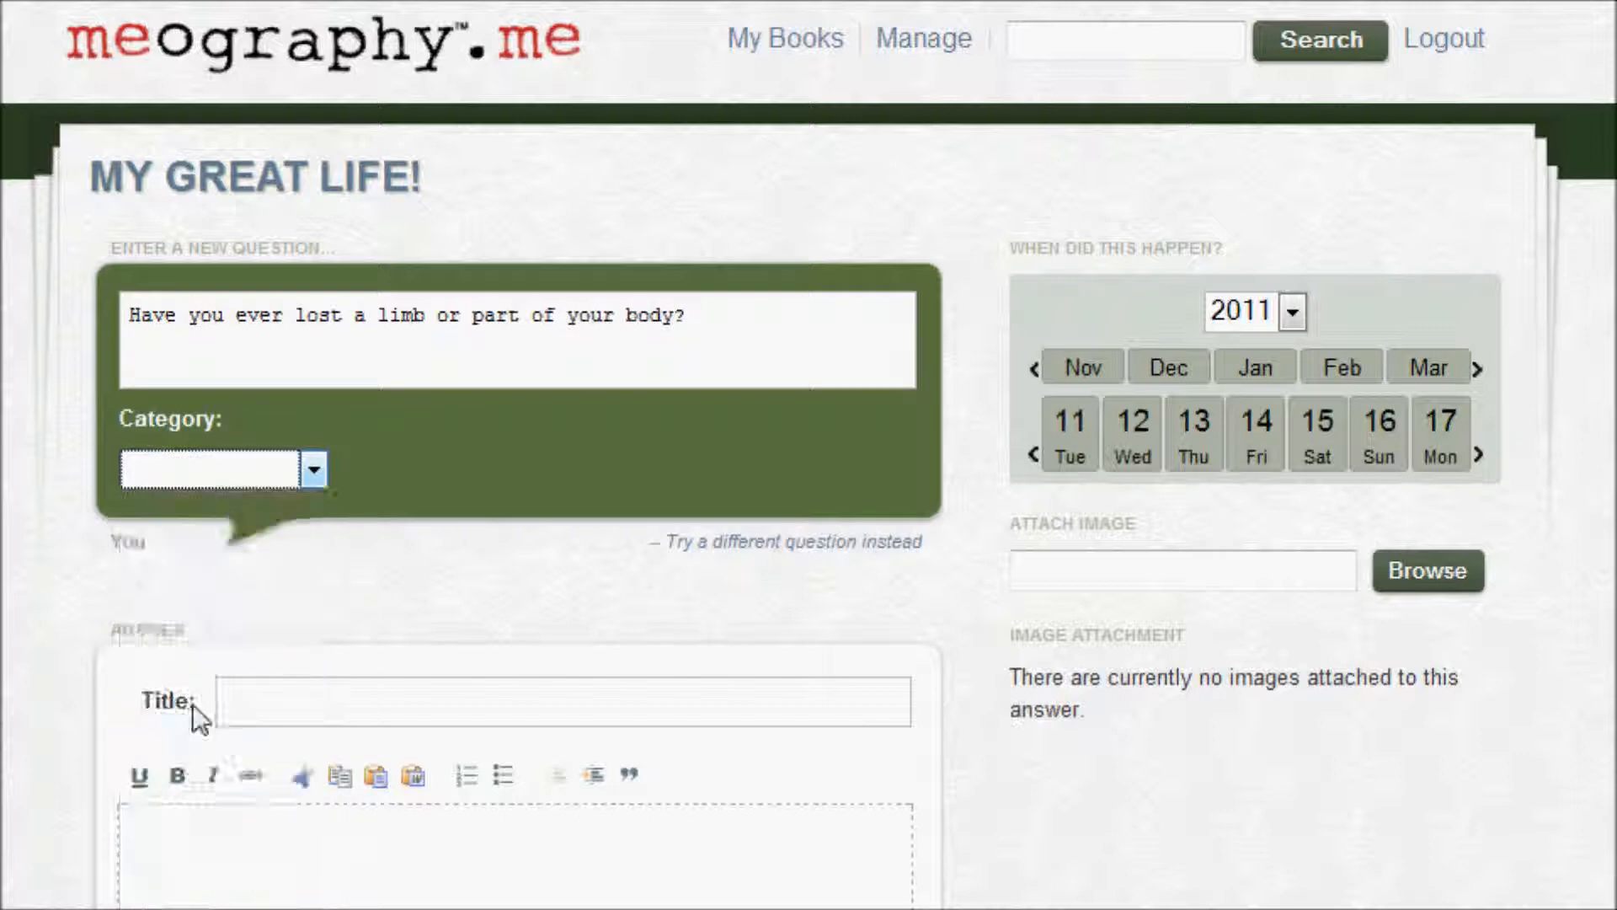
Title the answer "Finger Down!", write "I lost part of my index finger...." as its text, and save it
{"action": "left_click", "coordinate": [300, 708]}
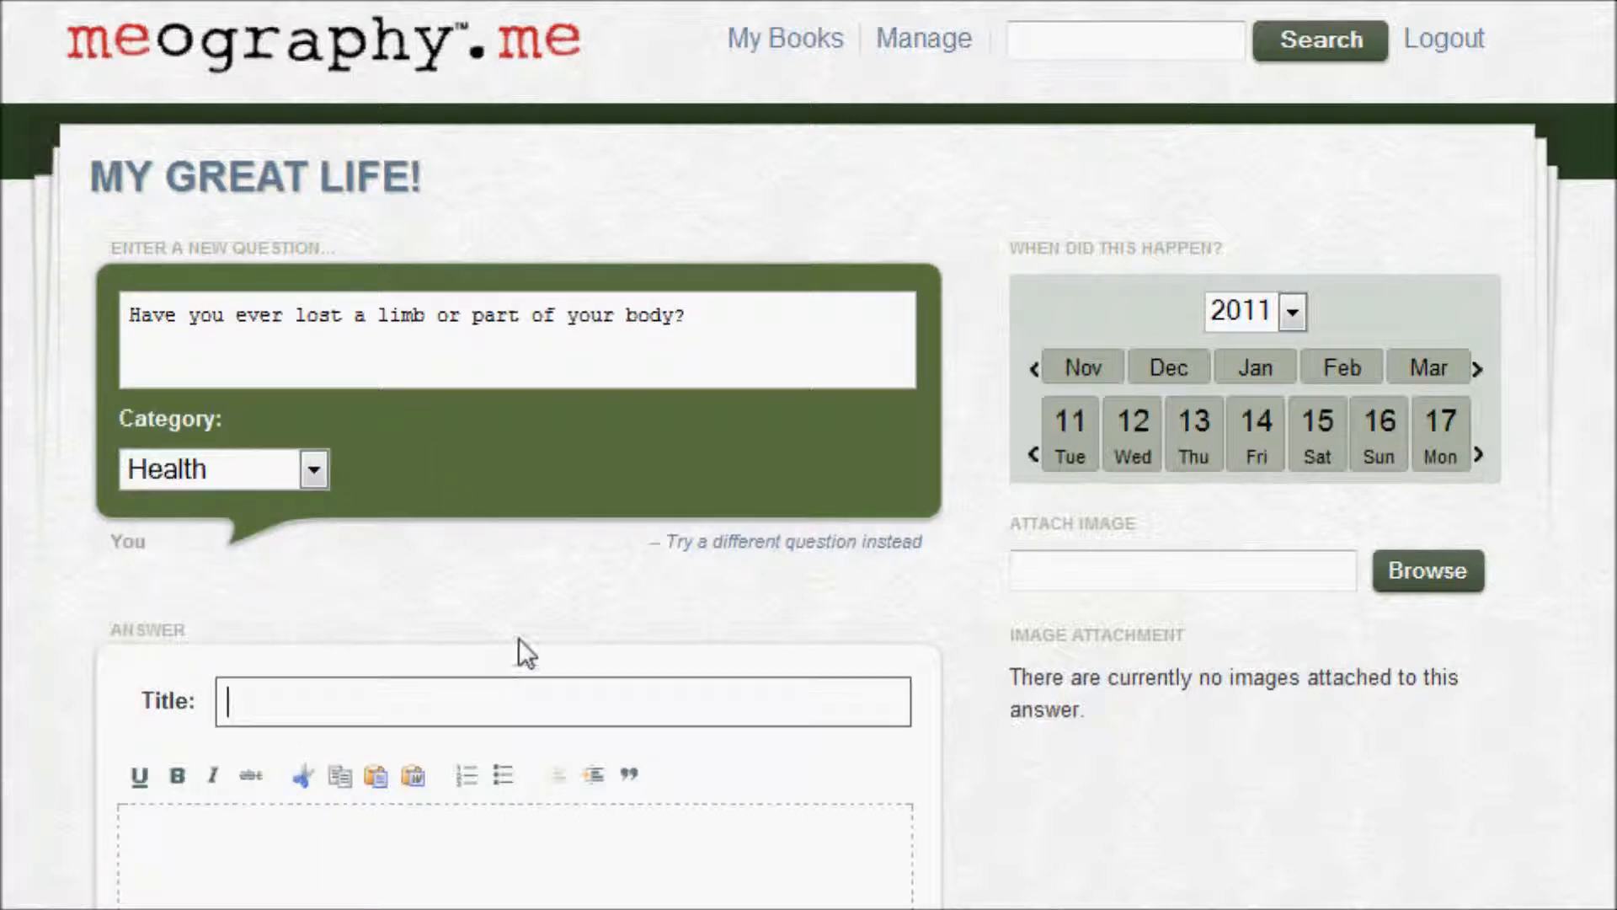
{"action": "type", "text": "Finger Dow"}
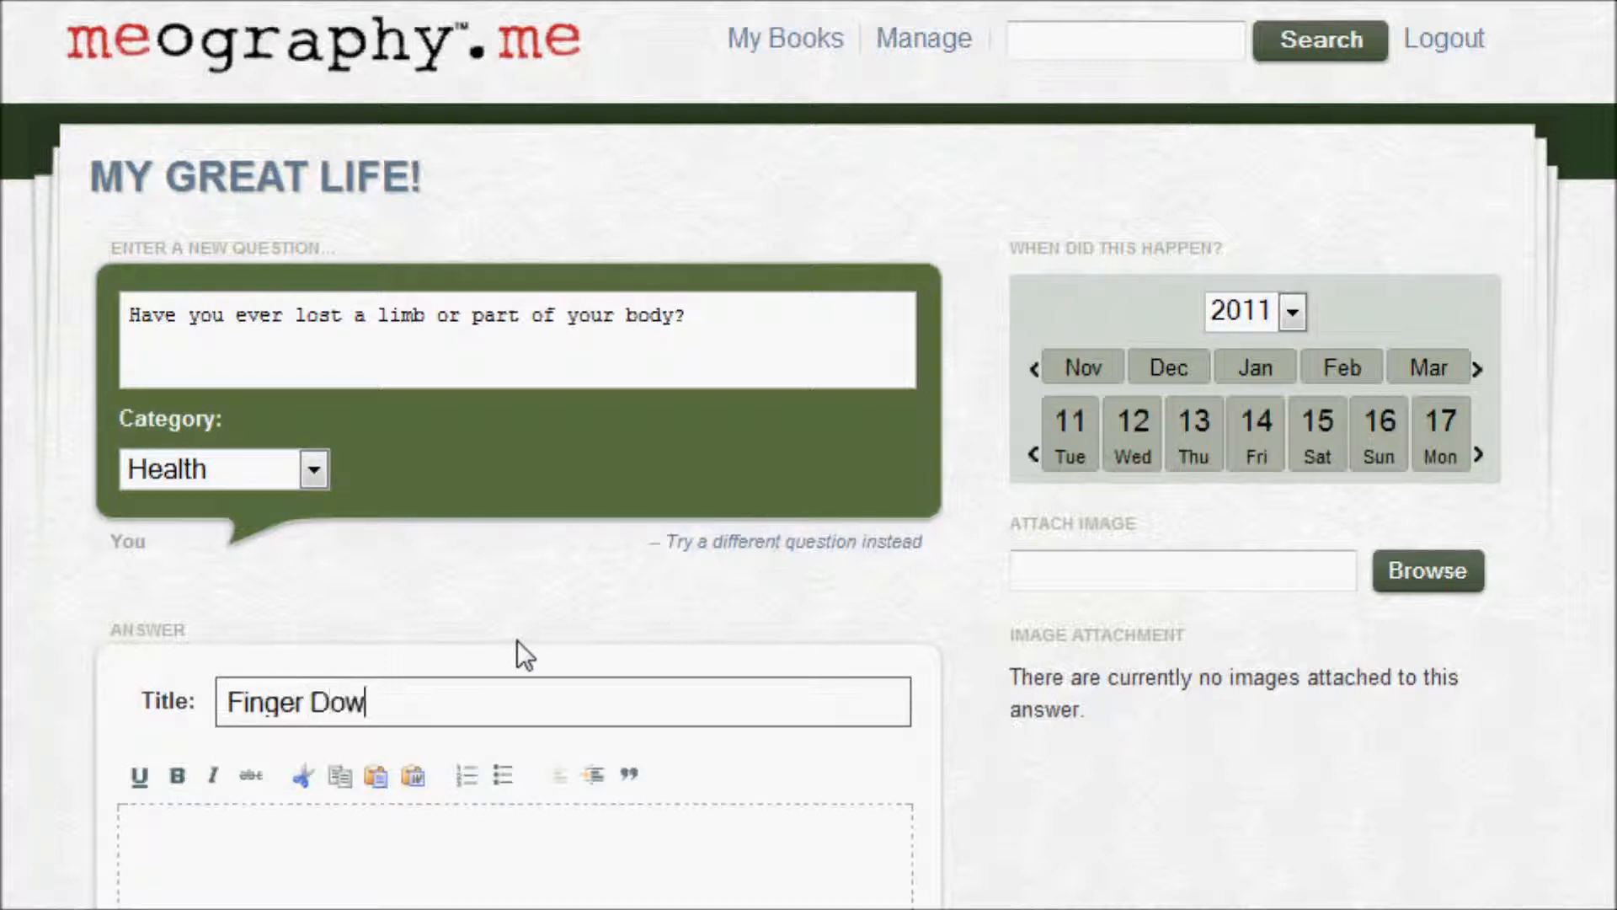
{"action": "type", "text": "n!"}
{"action": "key", "text": "Tab"}
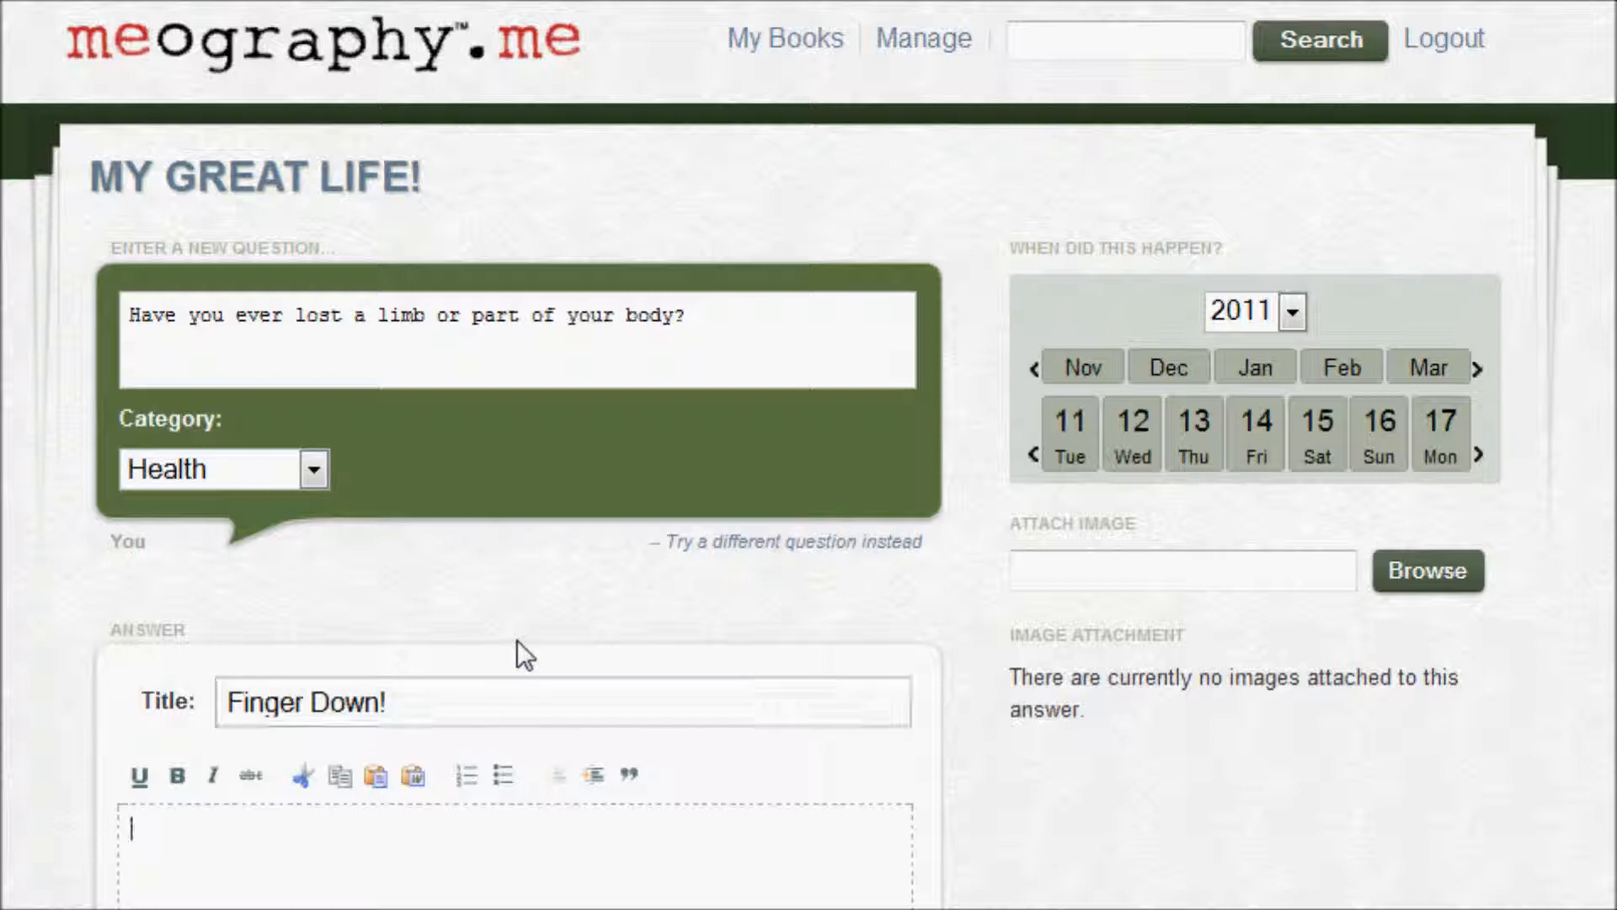
{"action": "type", "text": "I lost"}
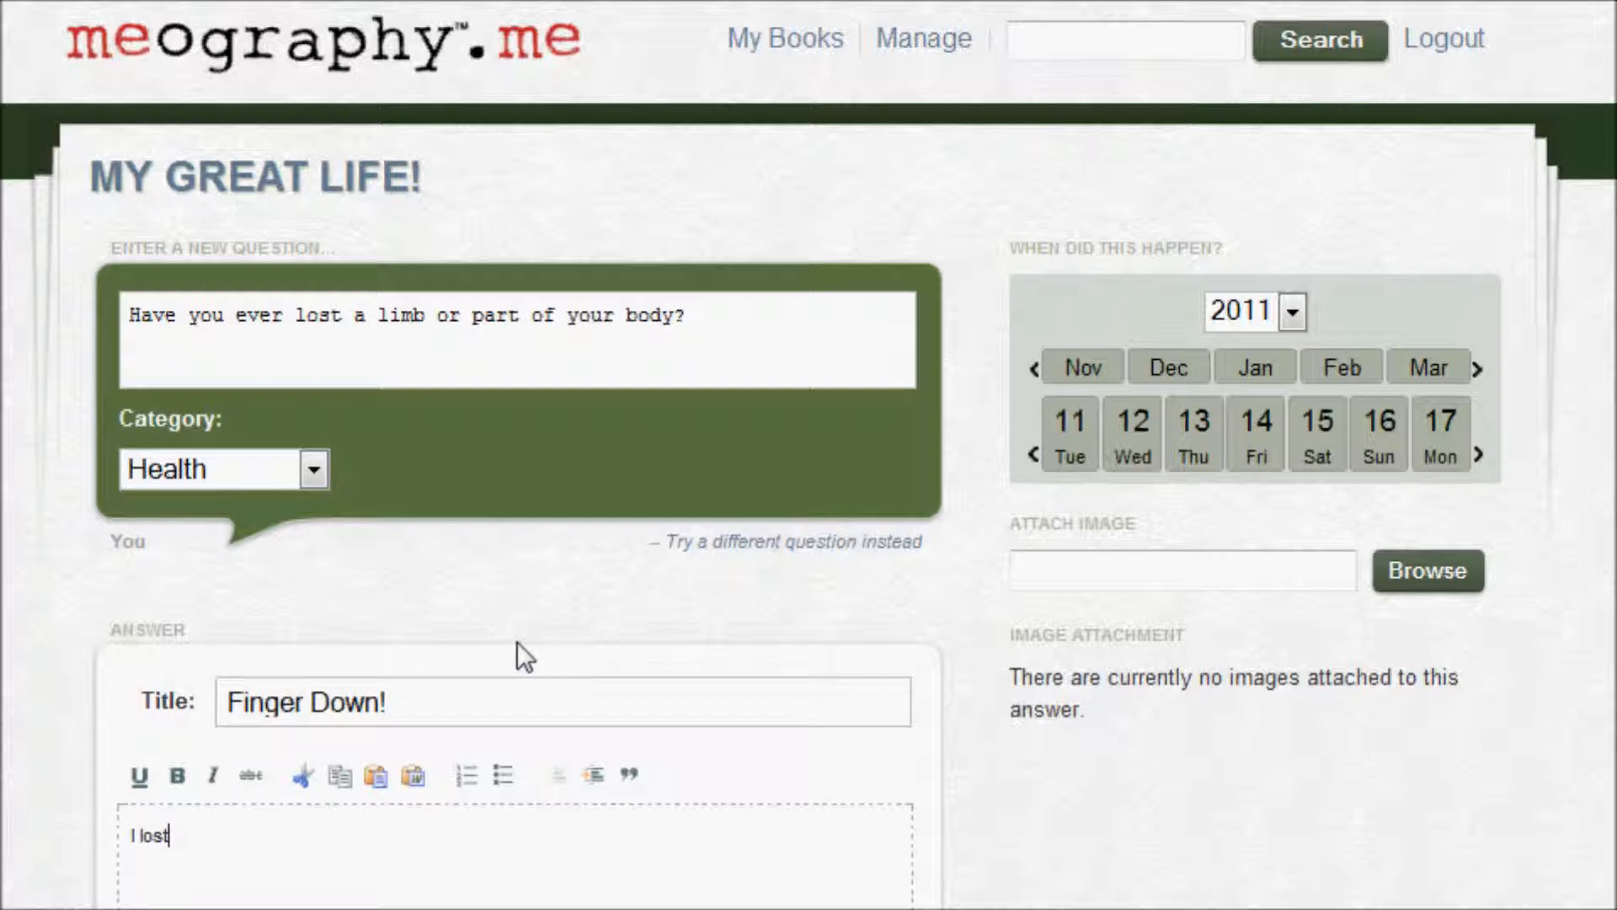
{"action": "type", "text": " part of my index finger"}
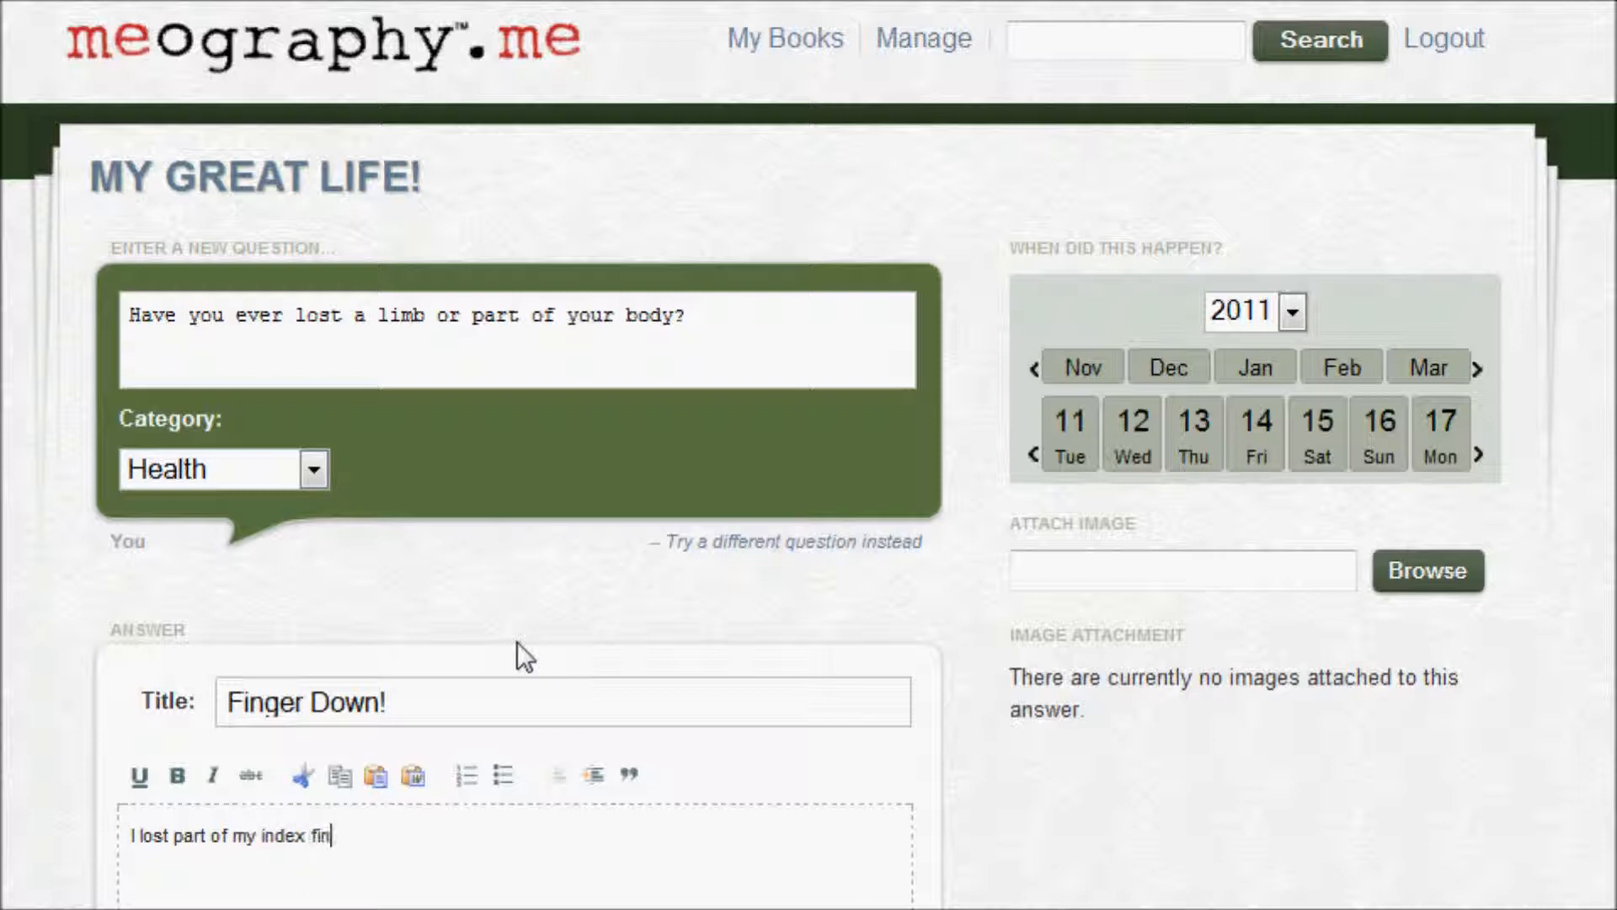
{"action": "type", "text": "...."}
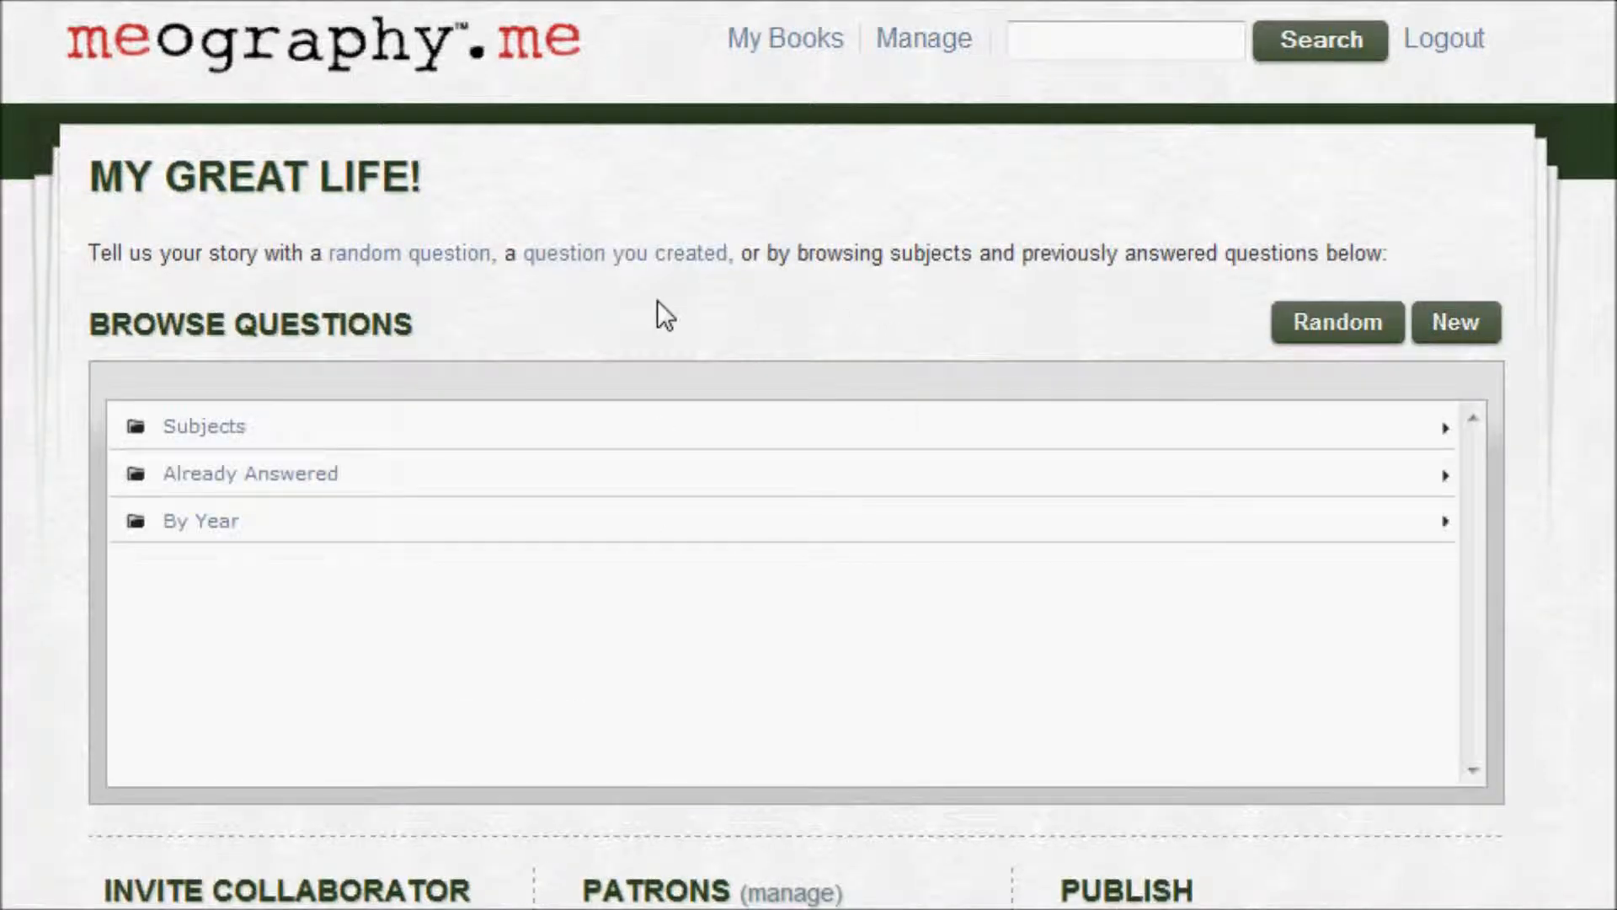
Review the already answered questions by opening the "A train set" entry and the "Finger Down!" entry
{"action": "left_click", "coordinate": [286, 477]}
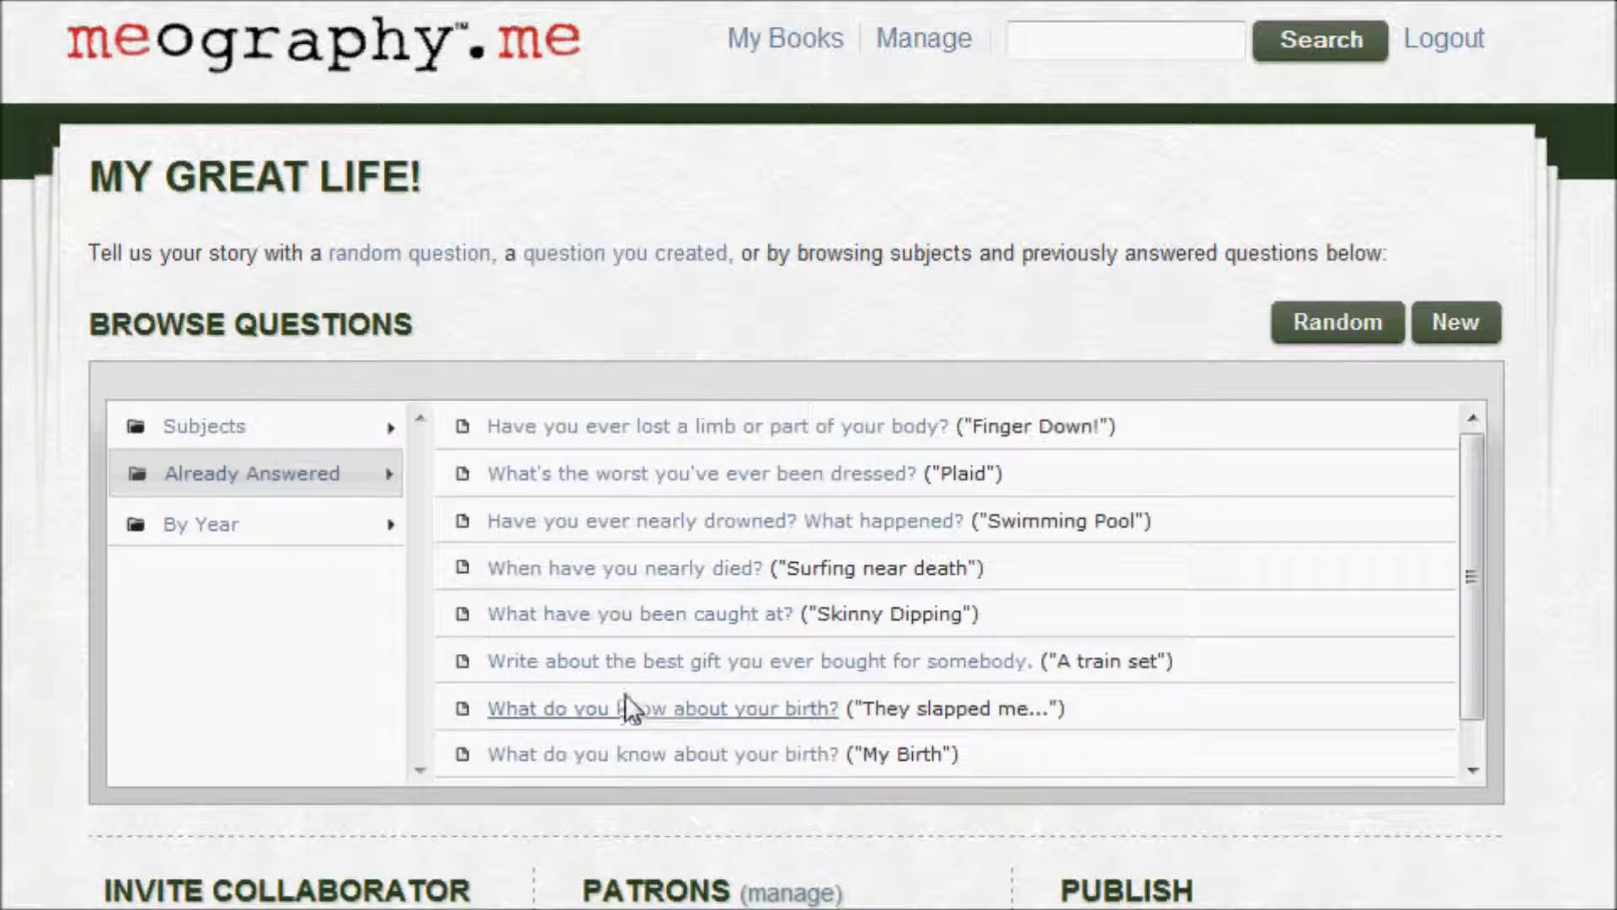
{"action": "left_click", "coordinate": [1113, 619]}
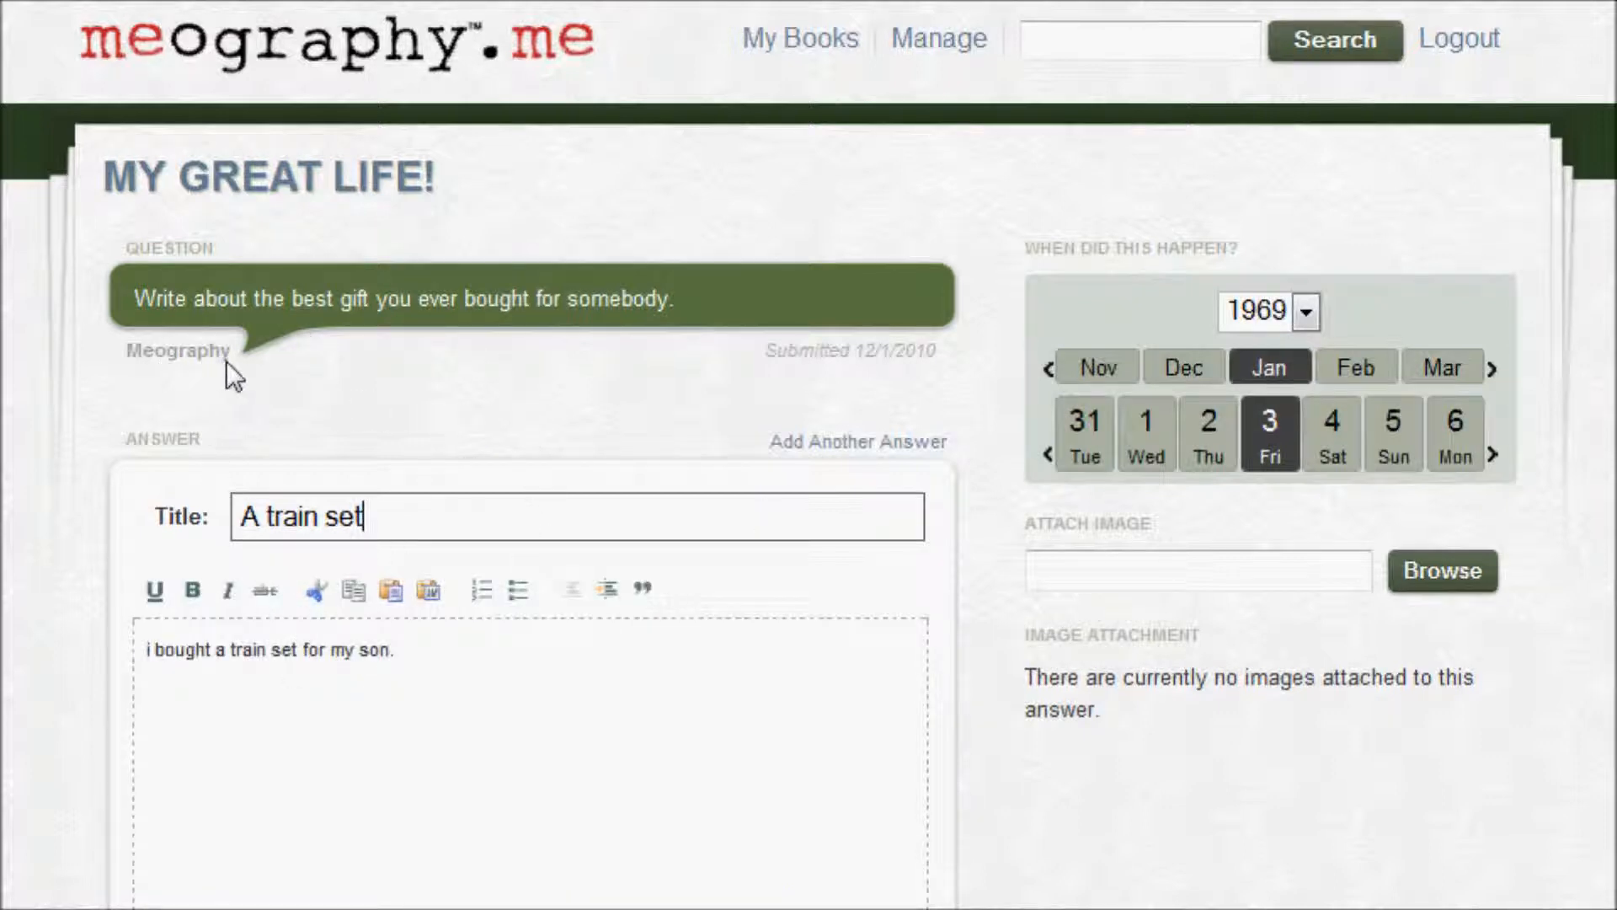
{"action": "mouse_move", "coordinate": [927, 64]}
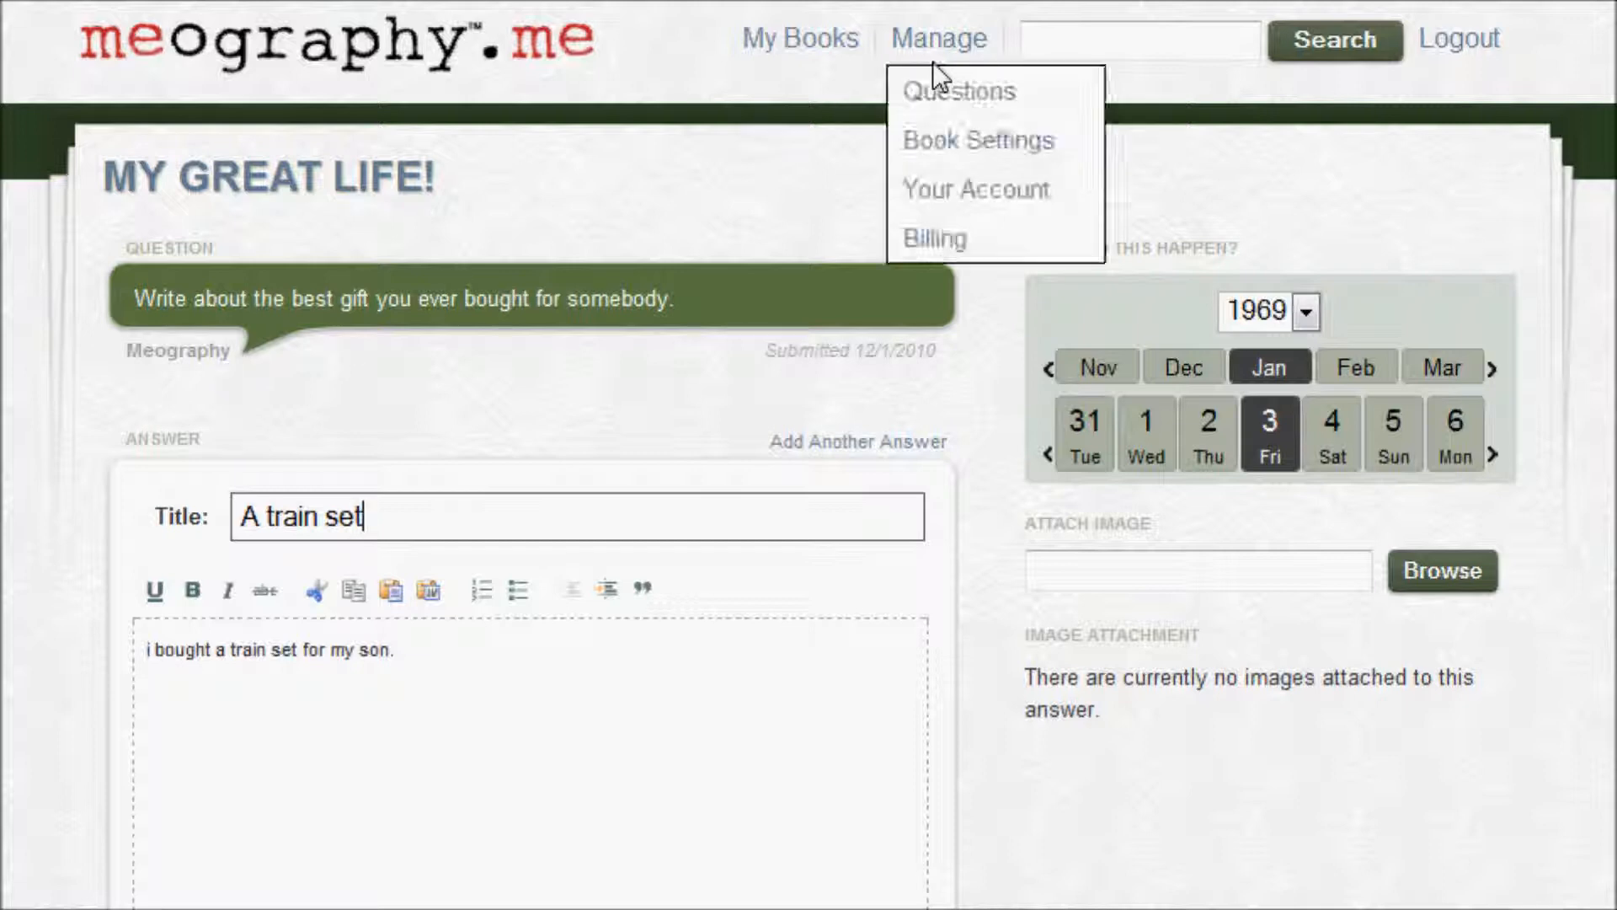
{"action": "left_click", "coordinate": [948, 94]}
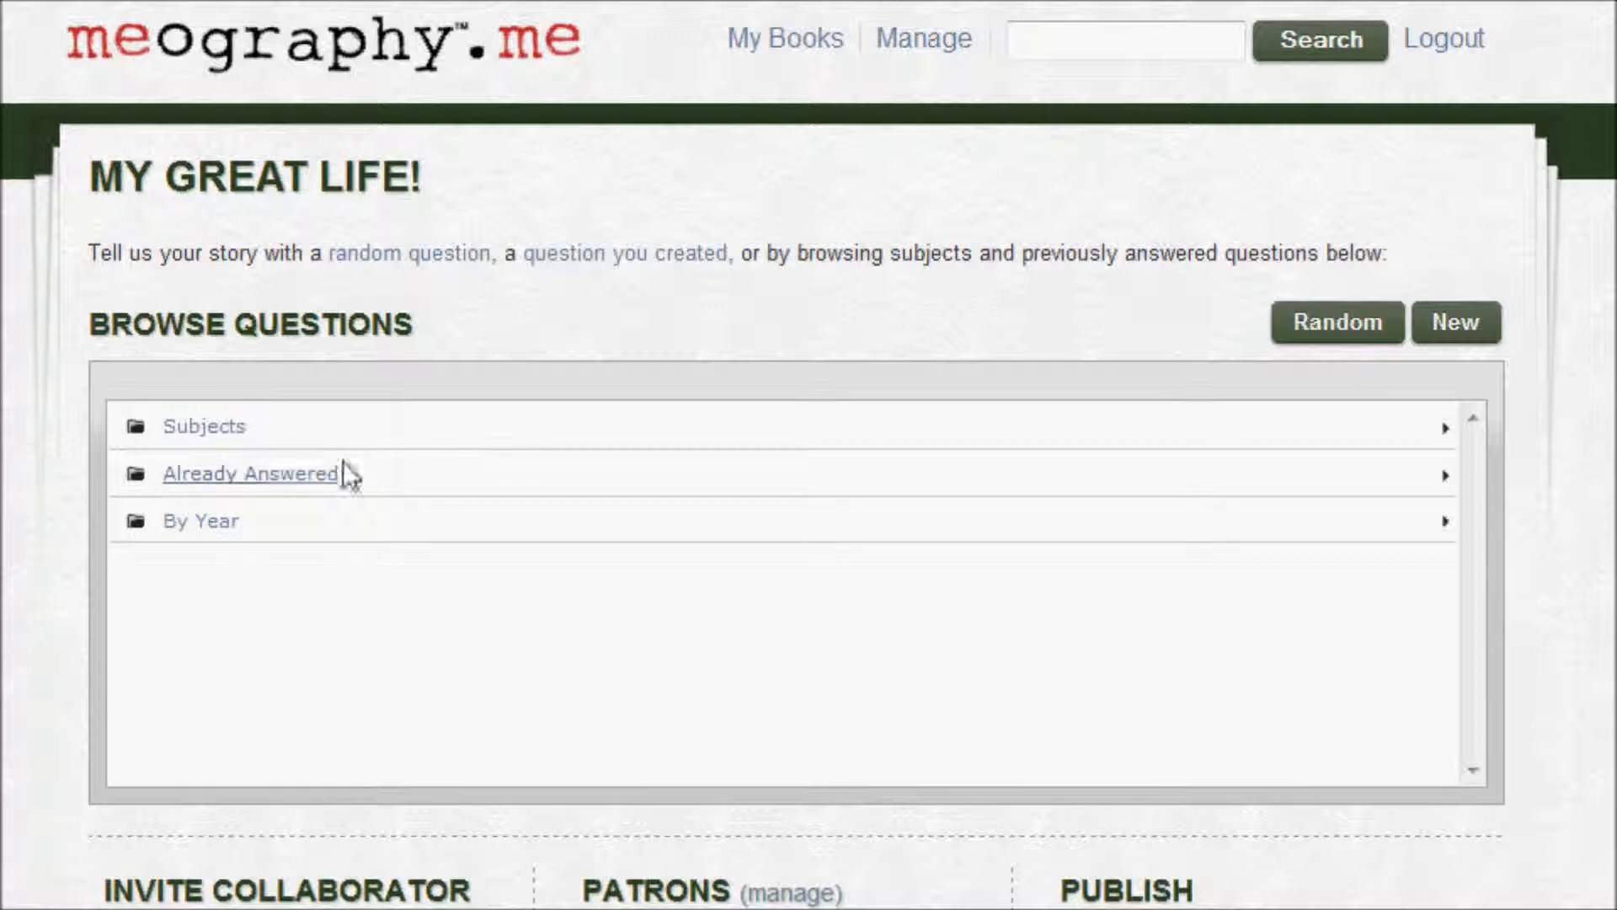
{"action": "left_click", "coordinate": [305, 470]}
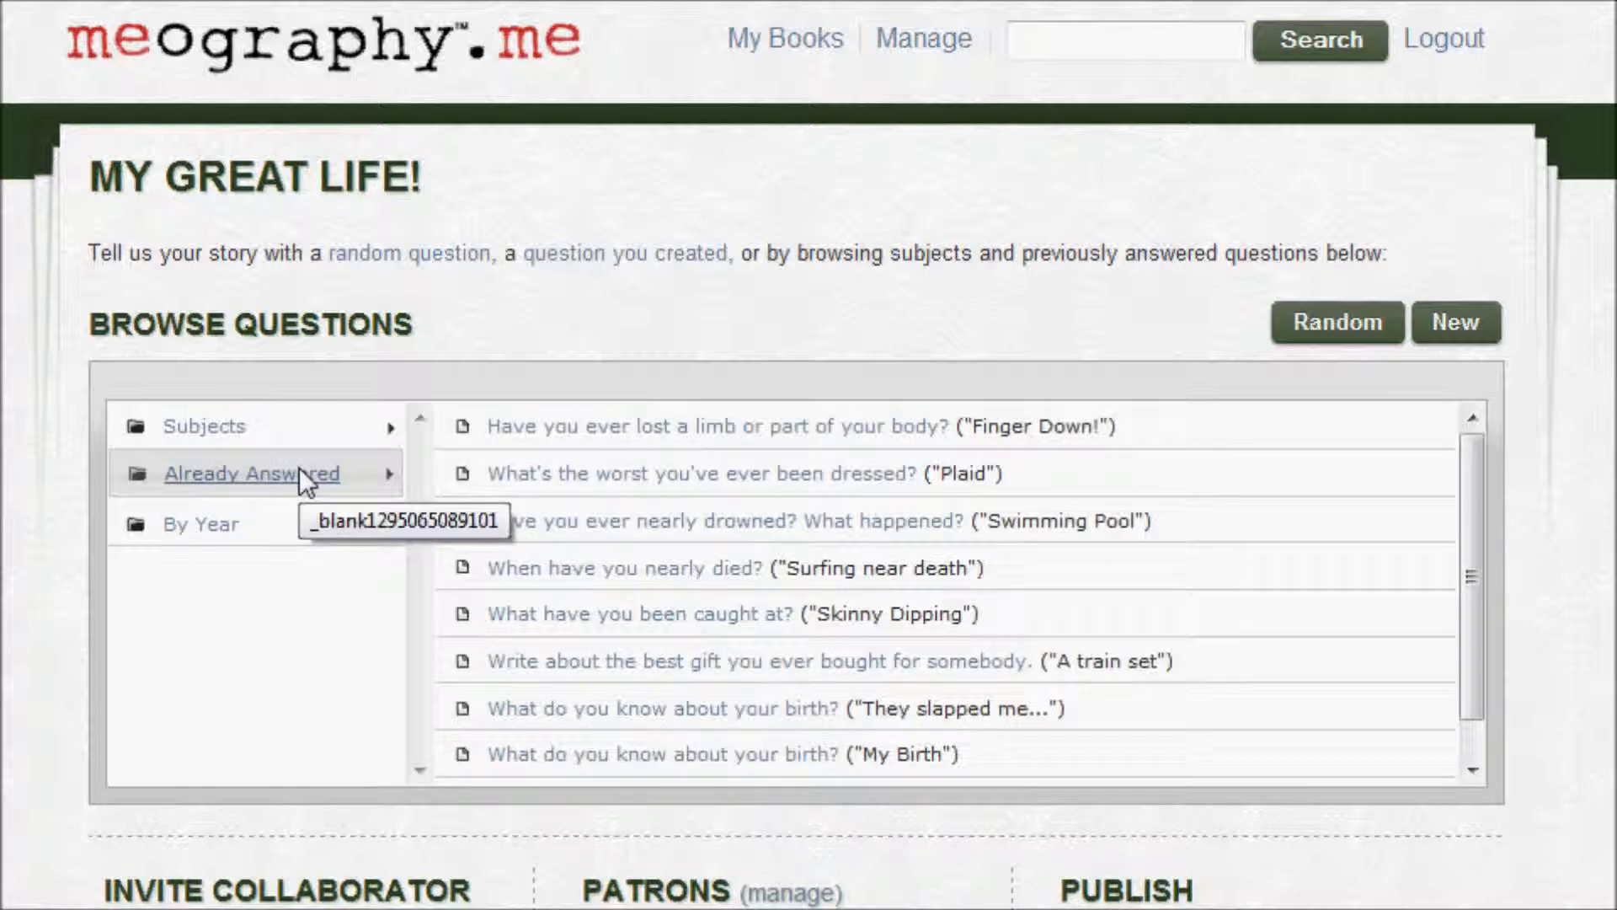
{"action": "left_click", "coordinate": [685, 426]}
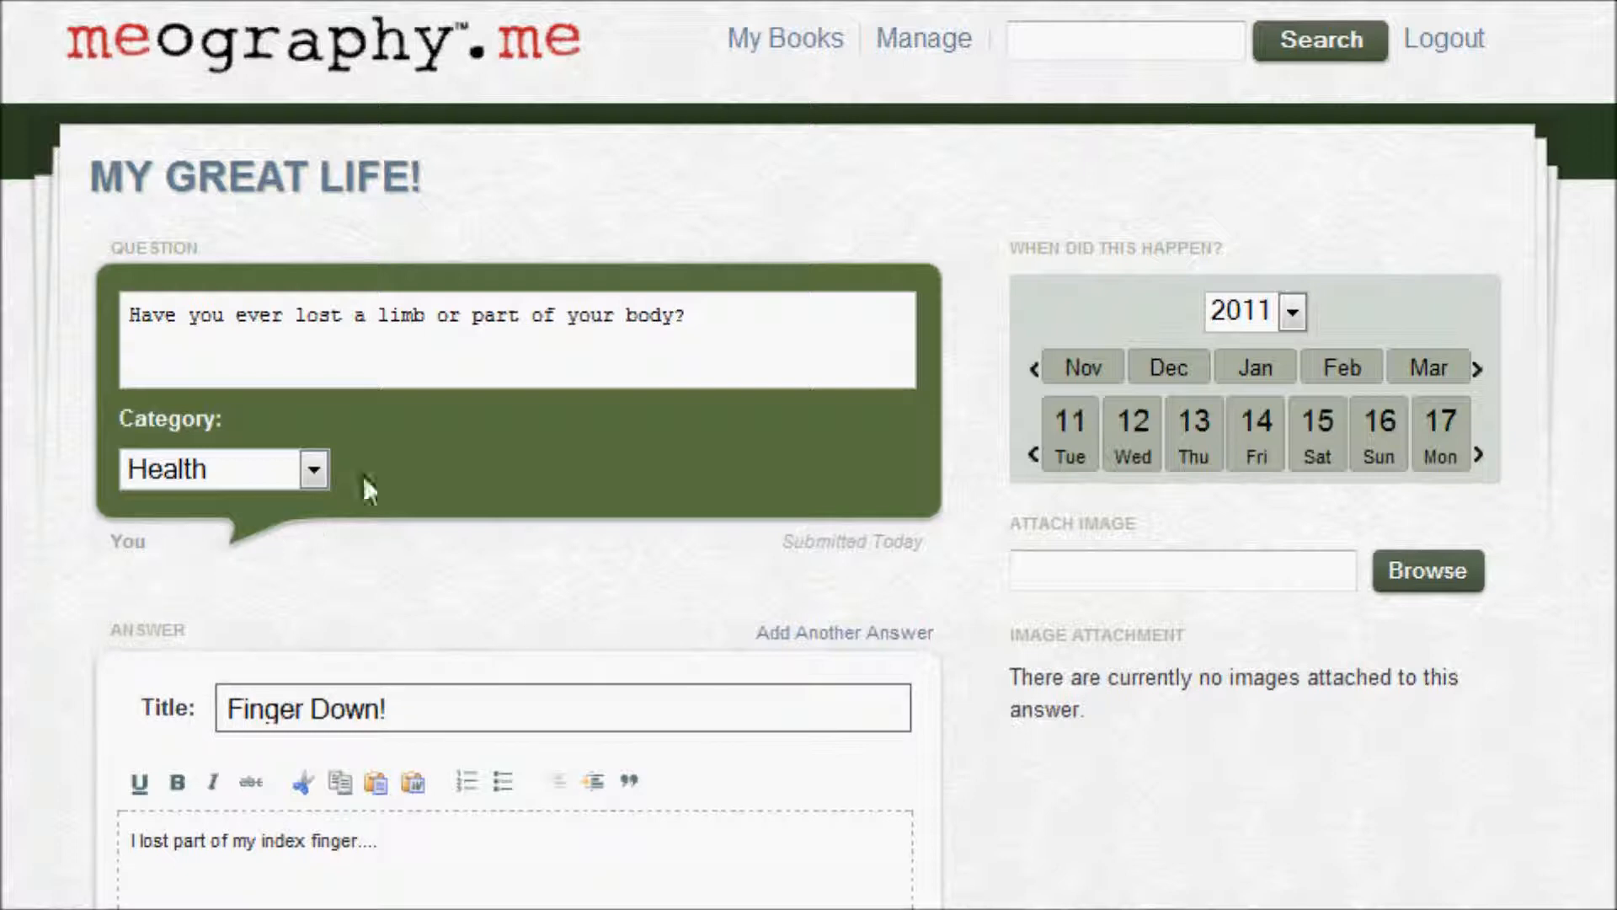
Browse the book's questions by year and open the 1951 answer "They slapped me..." to "What do you know about your birth?"
{"action": "mouse_move", "coordinate": [918, 42]}
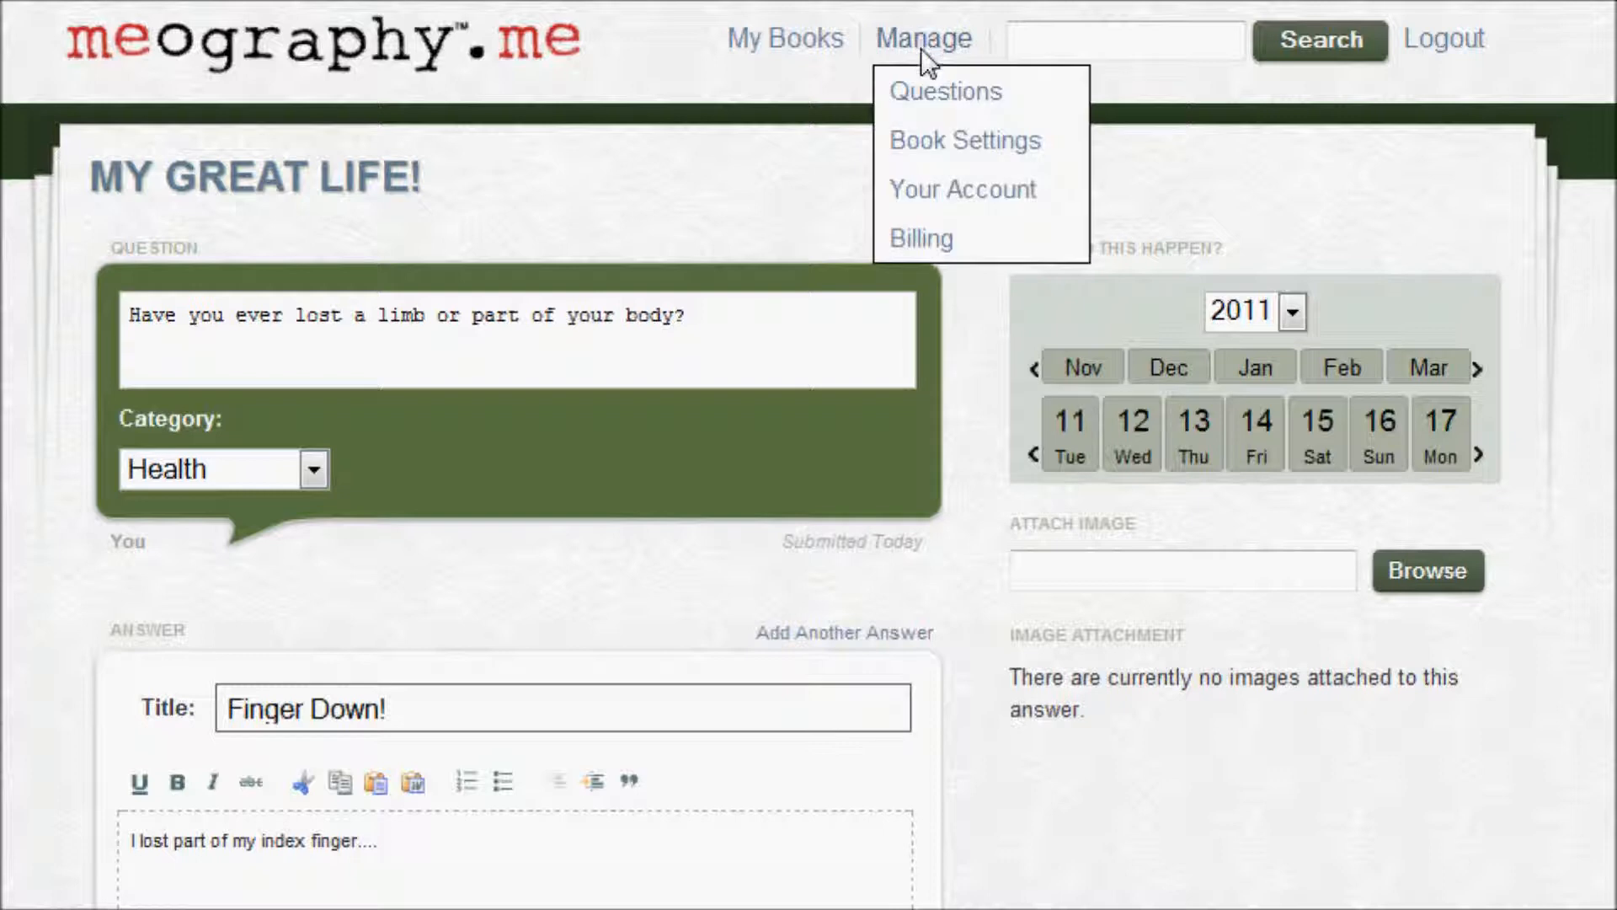
{"action": "left_click", "coordinate": [938, 88]}
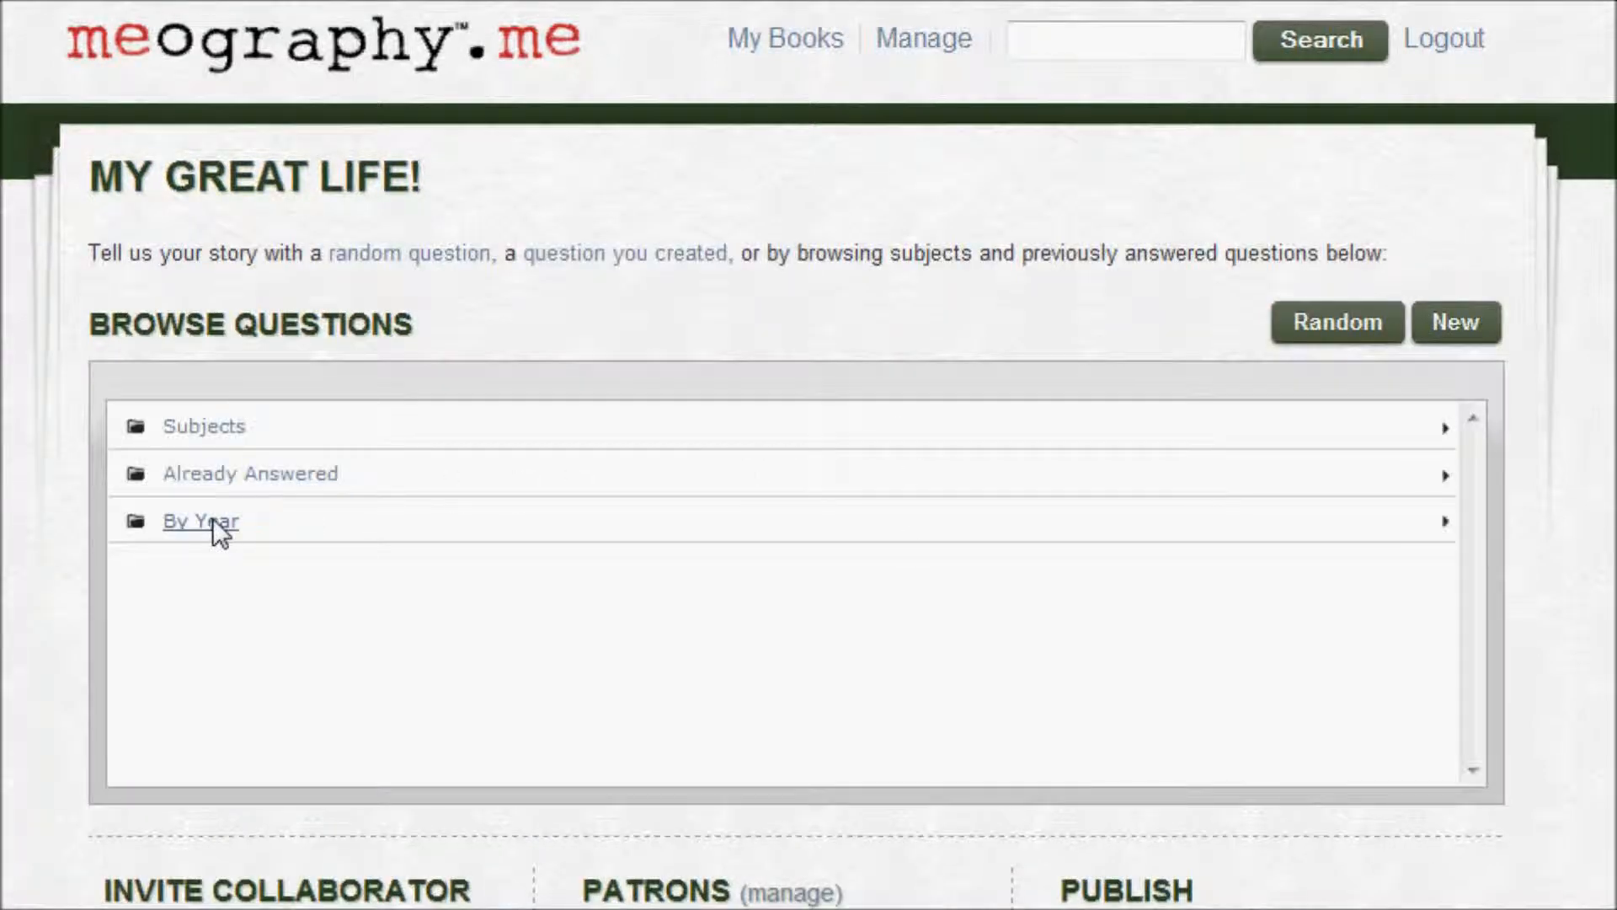
{"action": "left_click", "coordinate": [212, 524]}
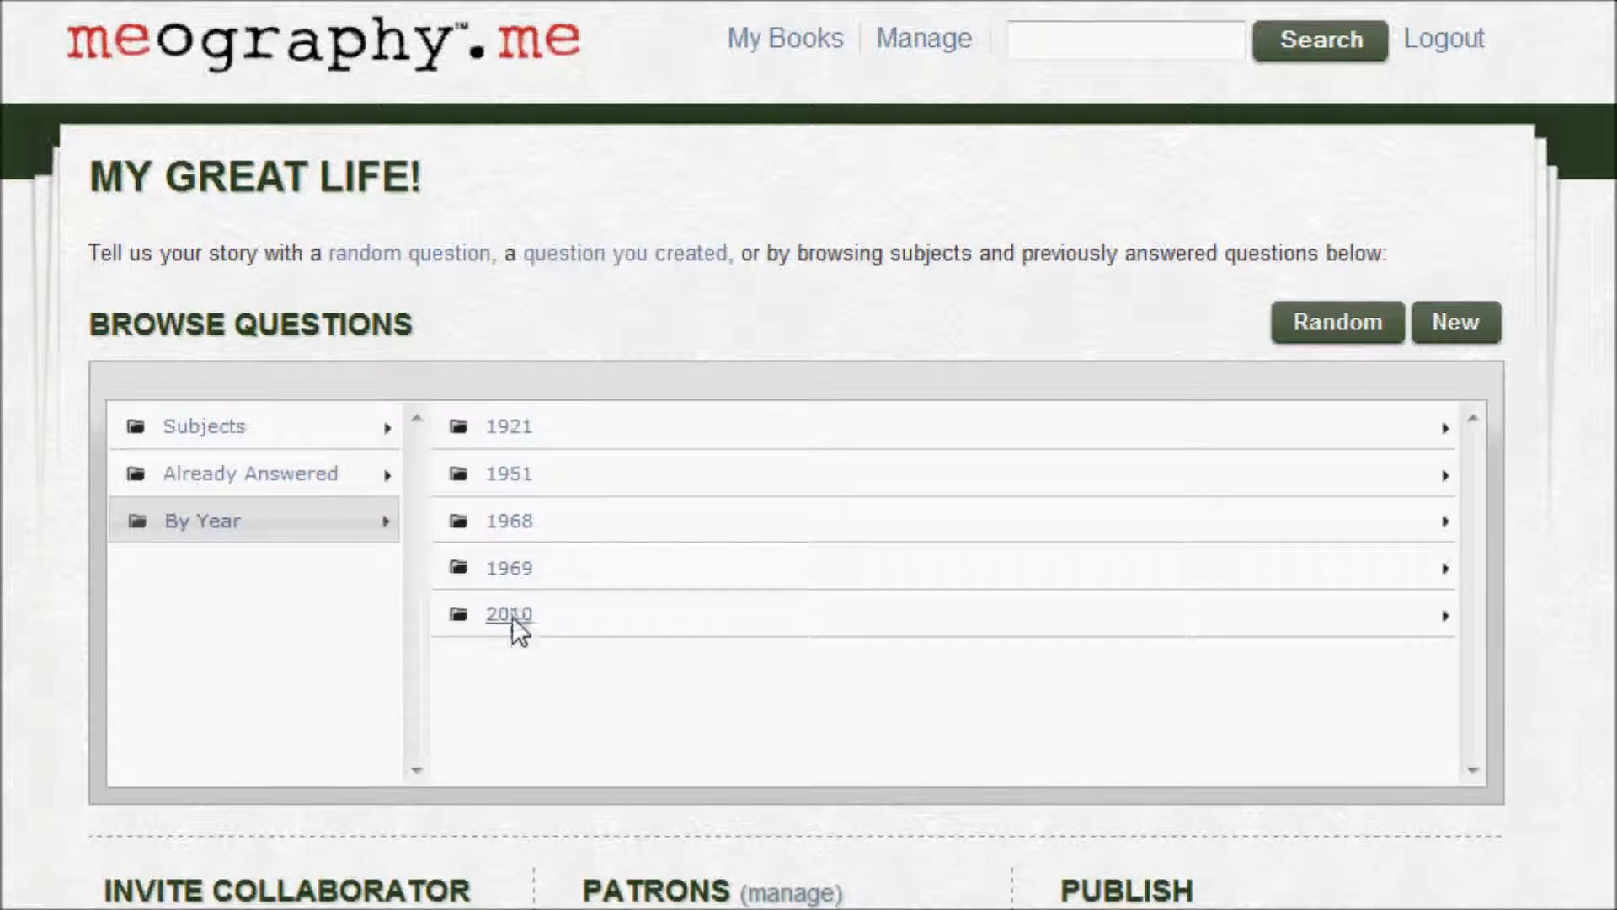
{"action": "left_click", "coordinate": [517, 472]}
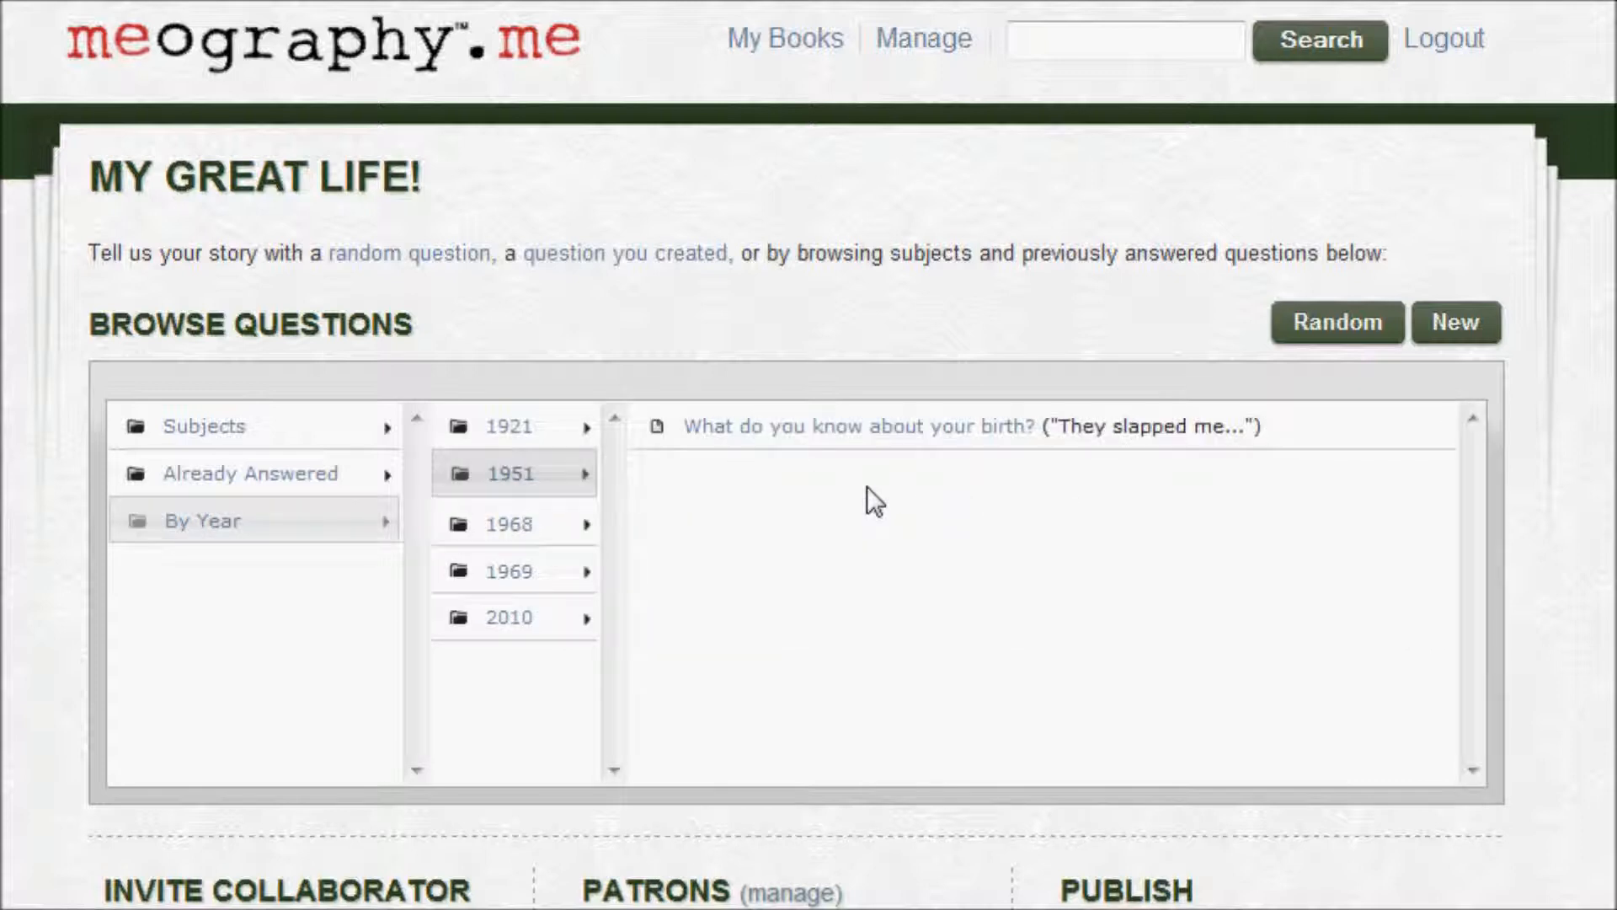
{"action": "left_click", "coordinate": [969, 425]}
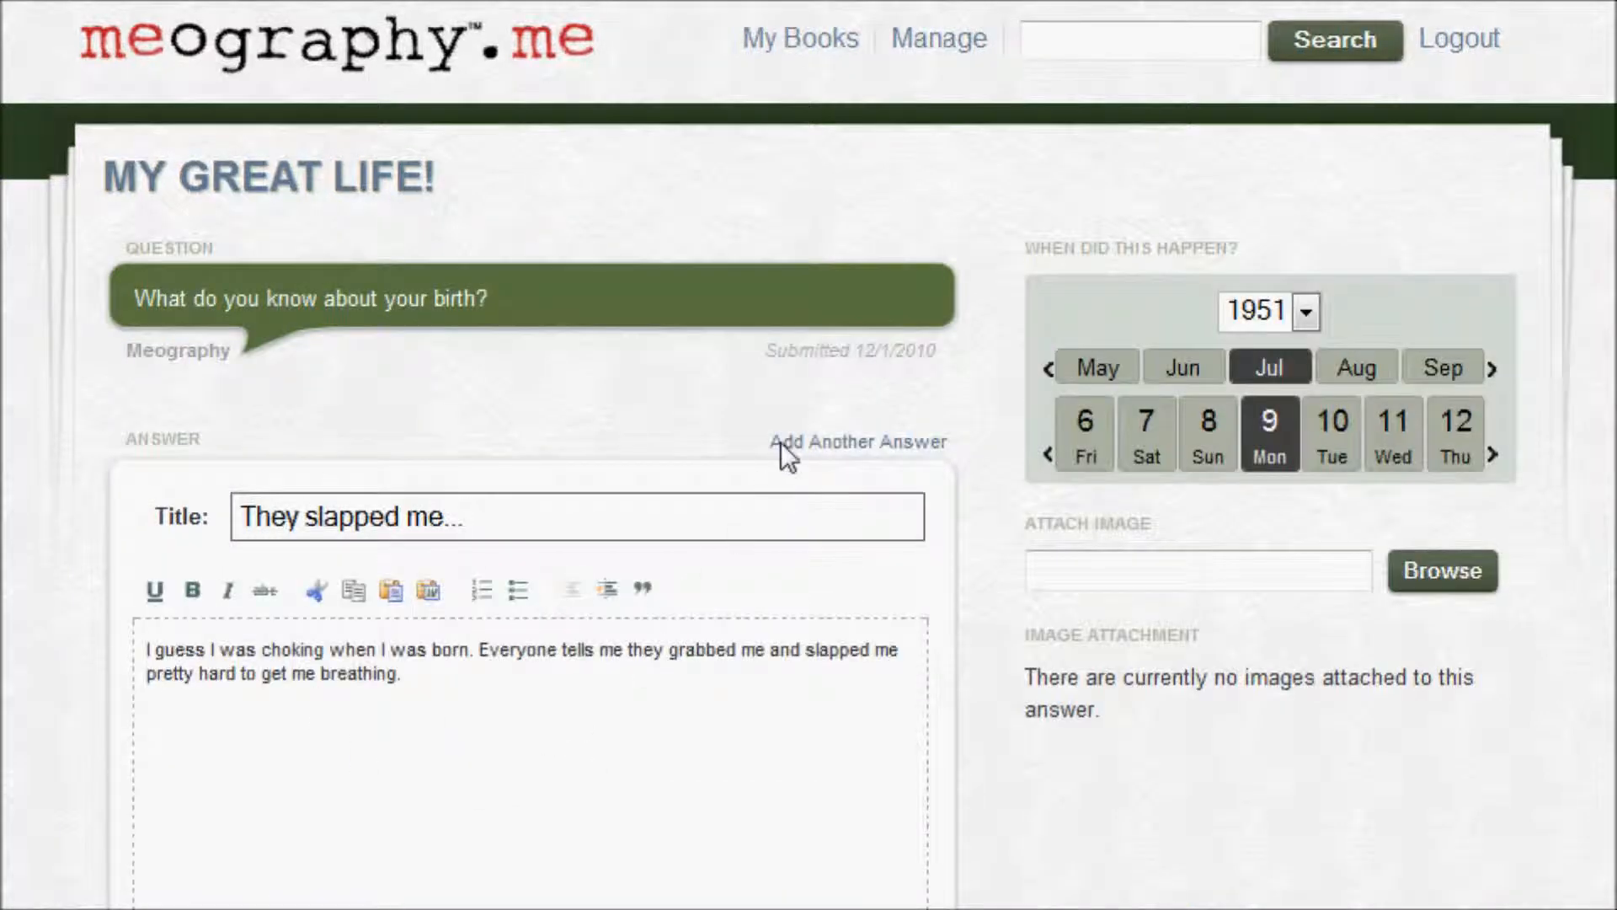
Add another answer to the birth question, titled "My Godmother saved me", with the text "She didn't know it..."
{"action": "left_click", "coordinate": [864, 445]}
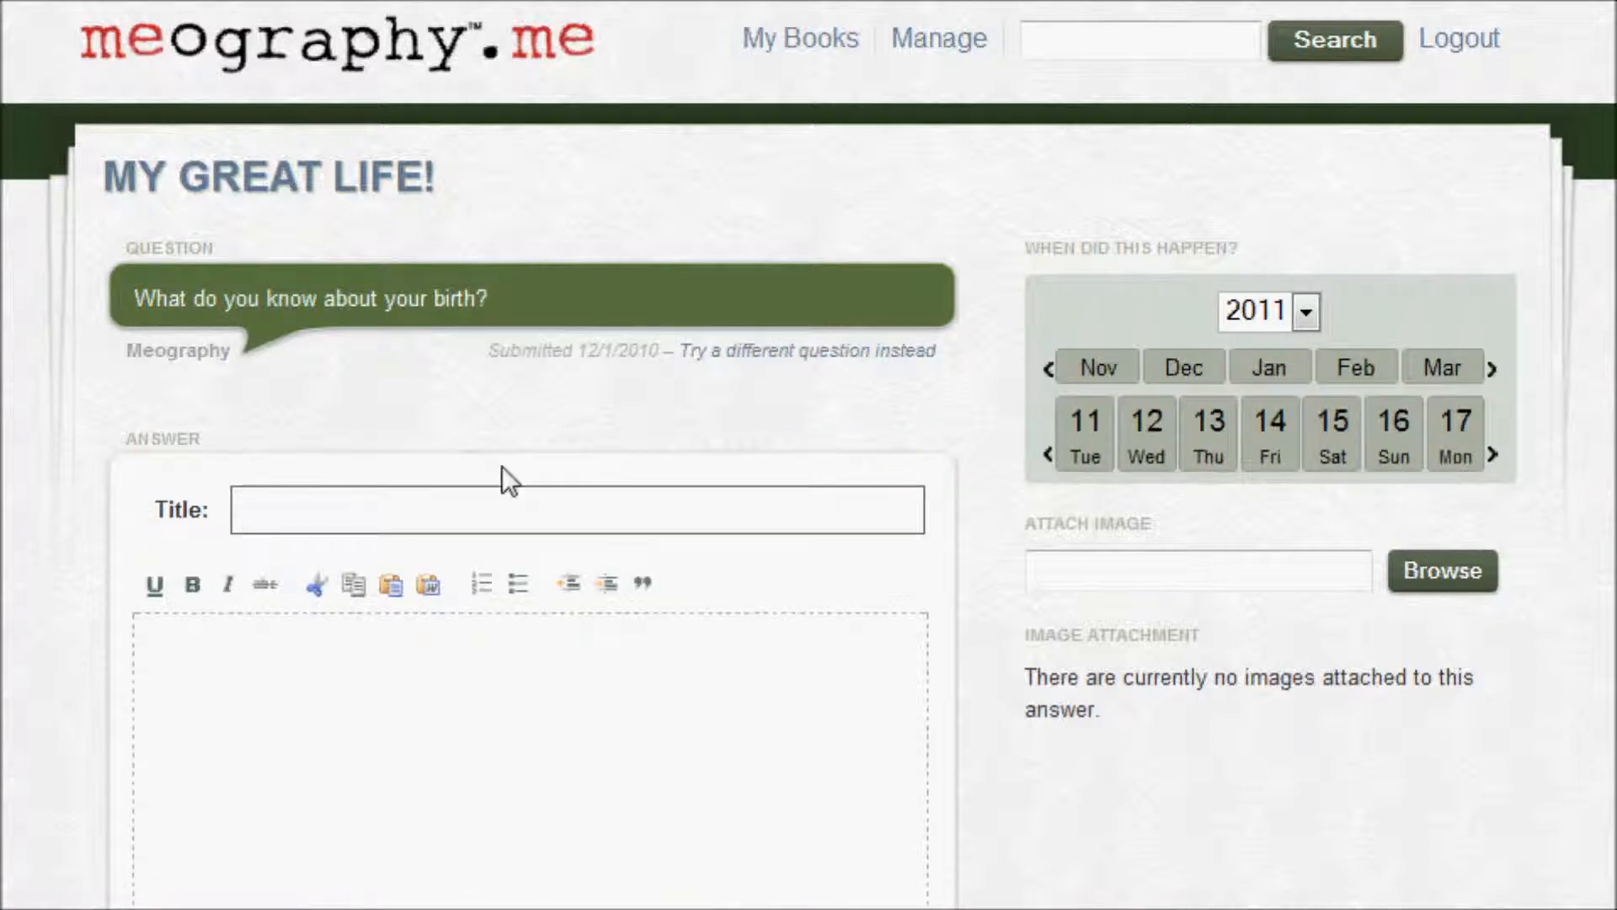
{"action": "type", "text": "my"}
{"action": "key", "text": "BackSpace"}
{"action": "key", "text": "BackSpace"}
{"action": "type", "text": "My Godmother saved me"}
{"action": "key", "text": "Tab"}
{"action": "type", "text": "She didn"}
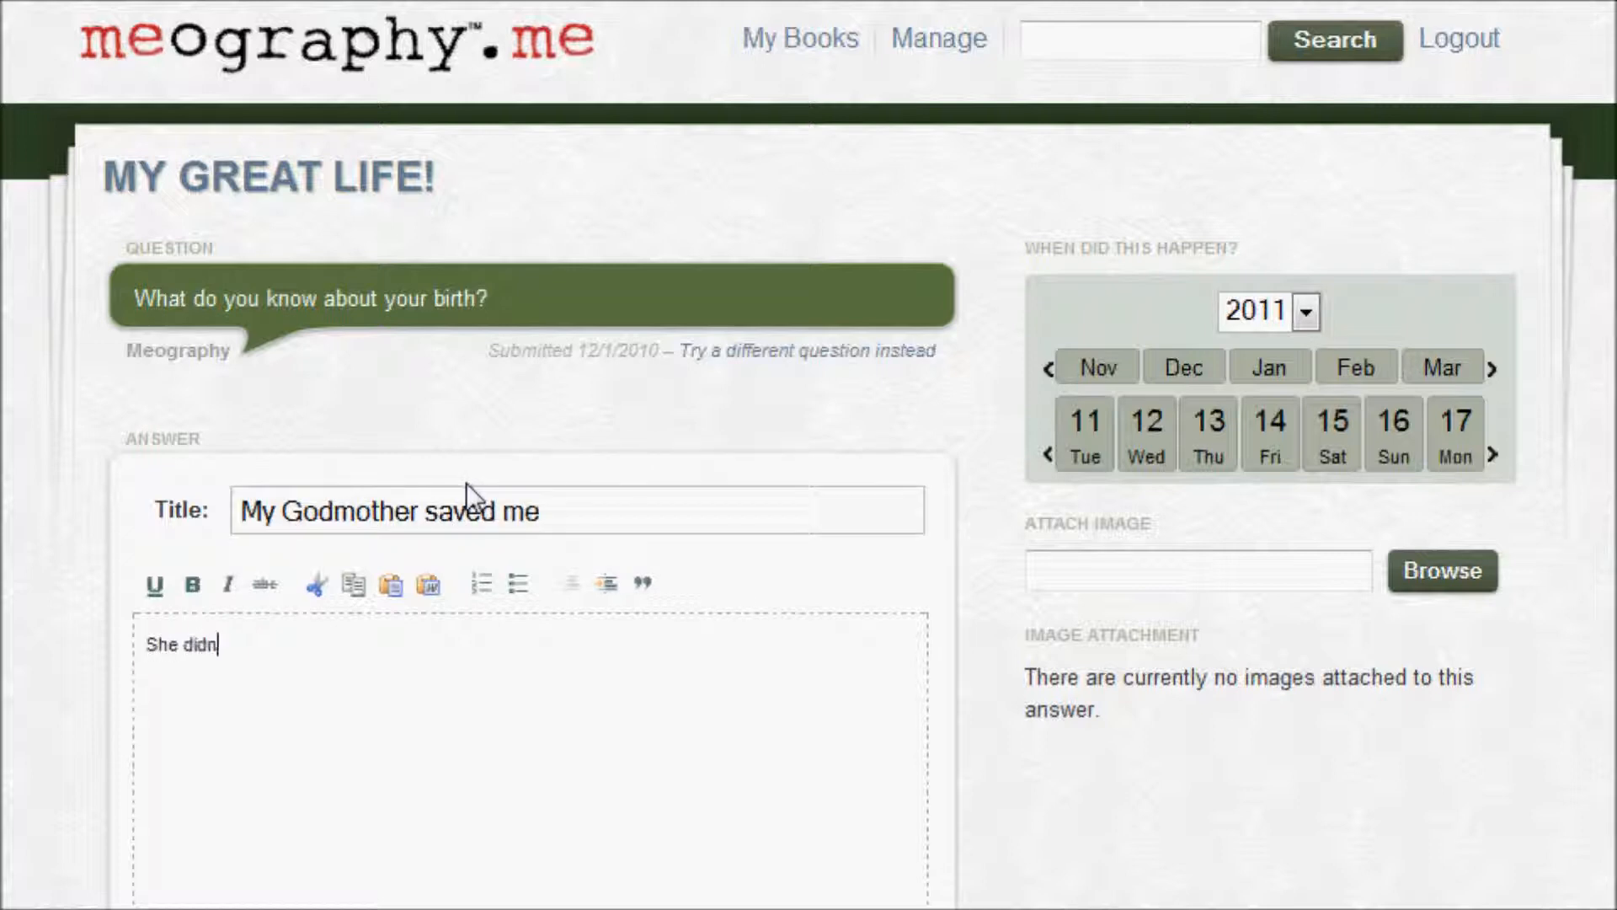
{"action": "type", "text": "'t know it..."}
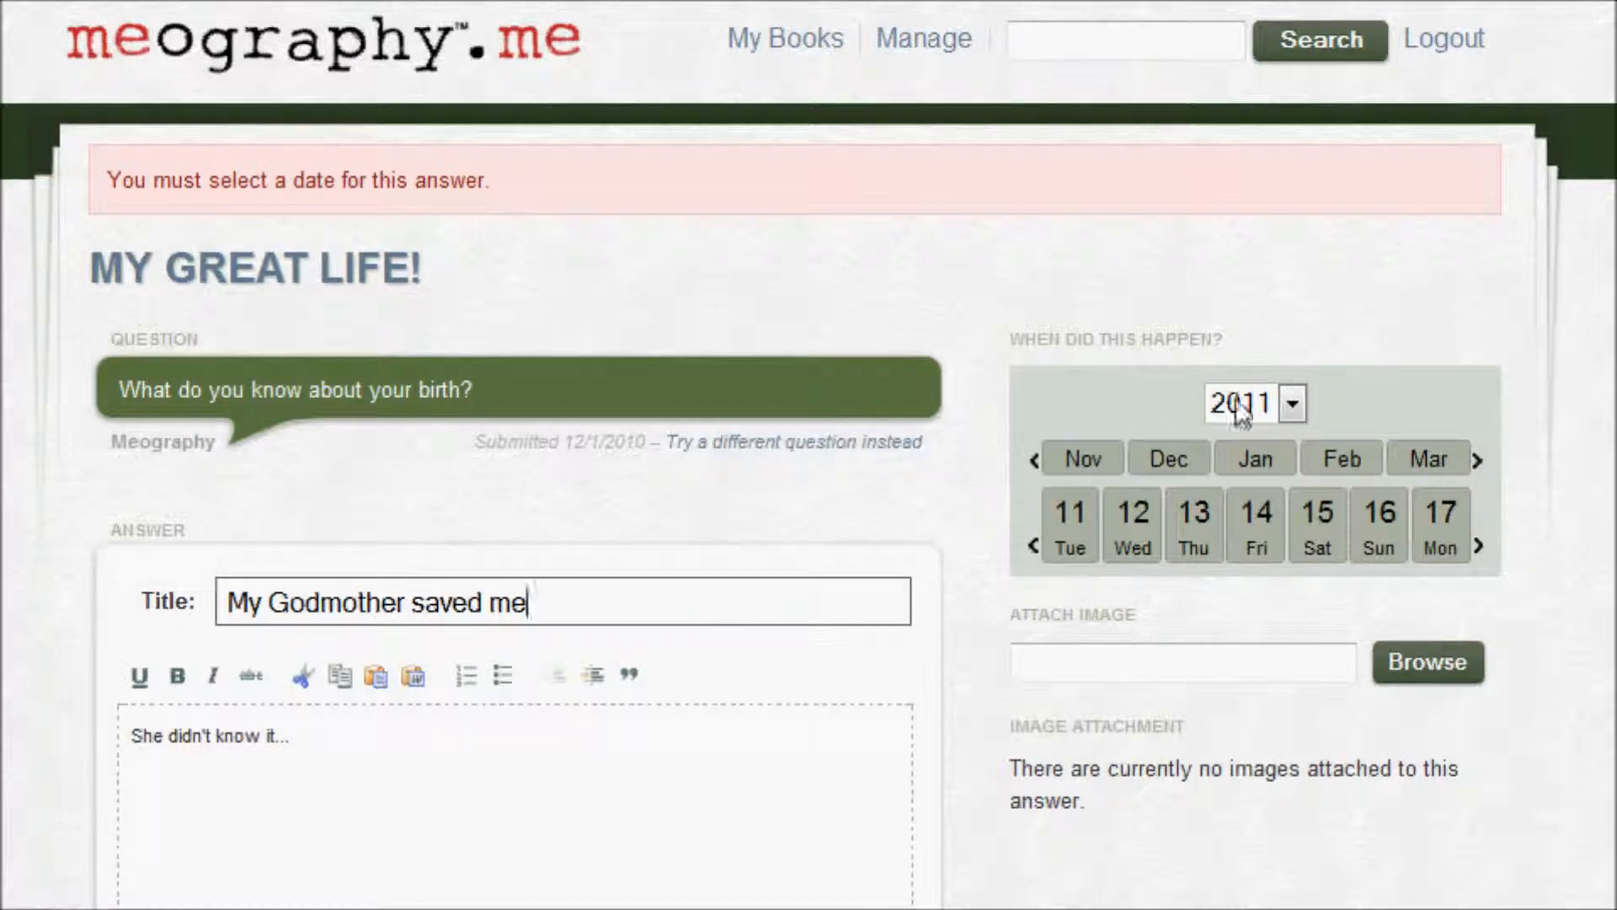
Date the "My Godmother saved me" answer to the author's date of birth and save it
{"action": "left_click", "coordinate": [1293, 402]}
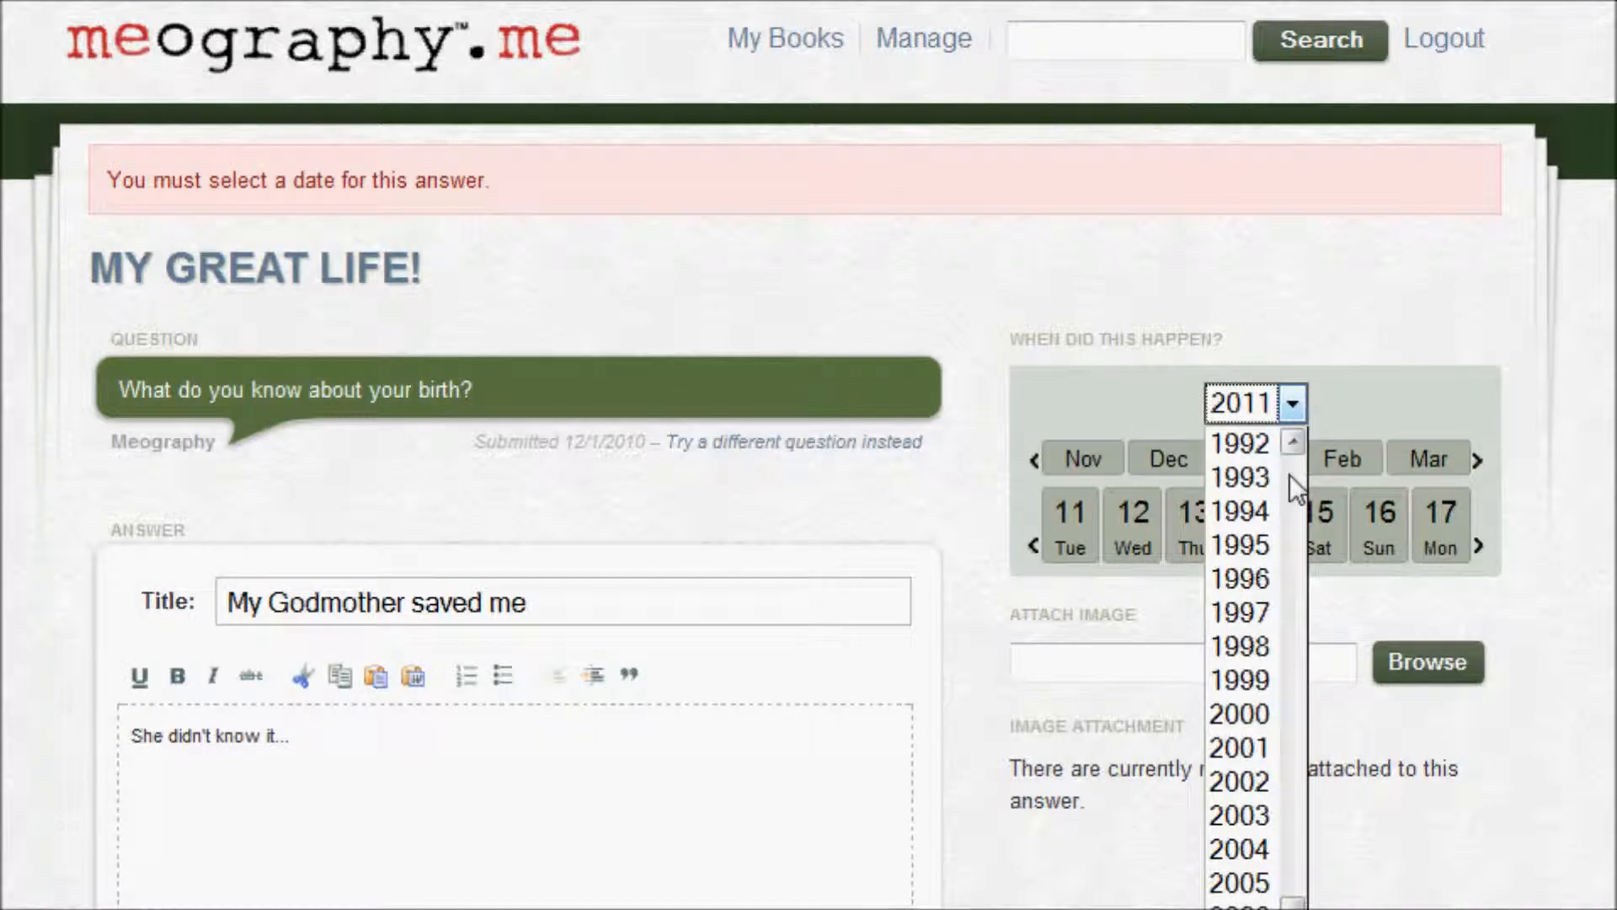
{"action": "scroll", "coordinate": [1292, 480], "scroll_direction": "up", "scroll_amount": 6}
{"action": "scroll", "coordinate": [1291, 471], "scroll_direction": "up", "scroll_amount": 12}
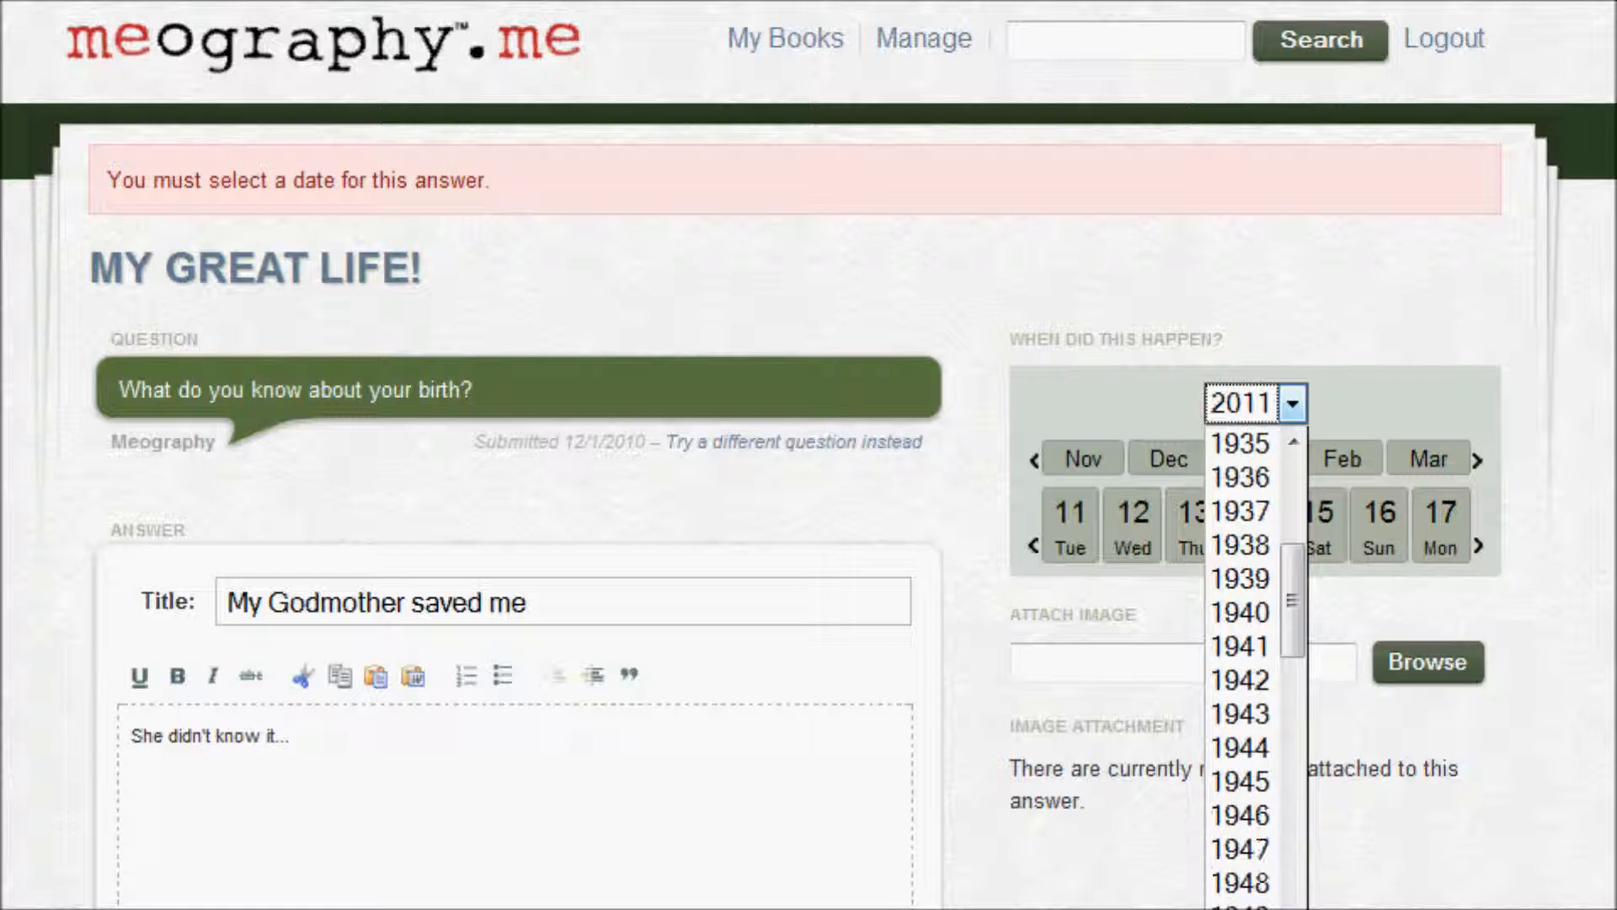
{"action": "left_click", "coordinate": [1297, 557]}
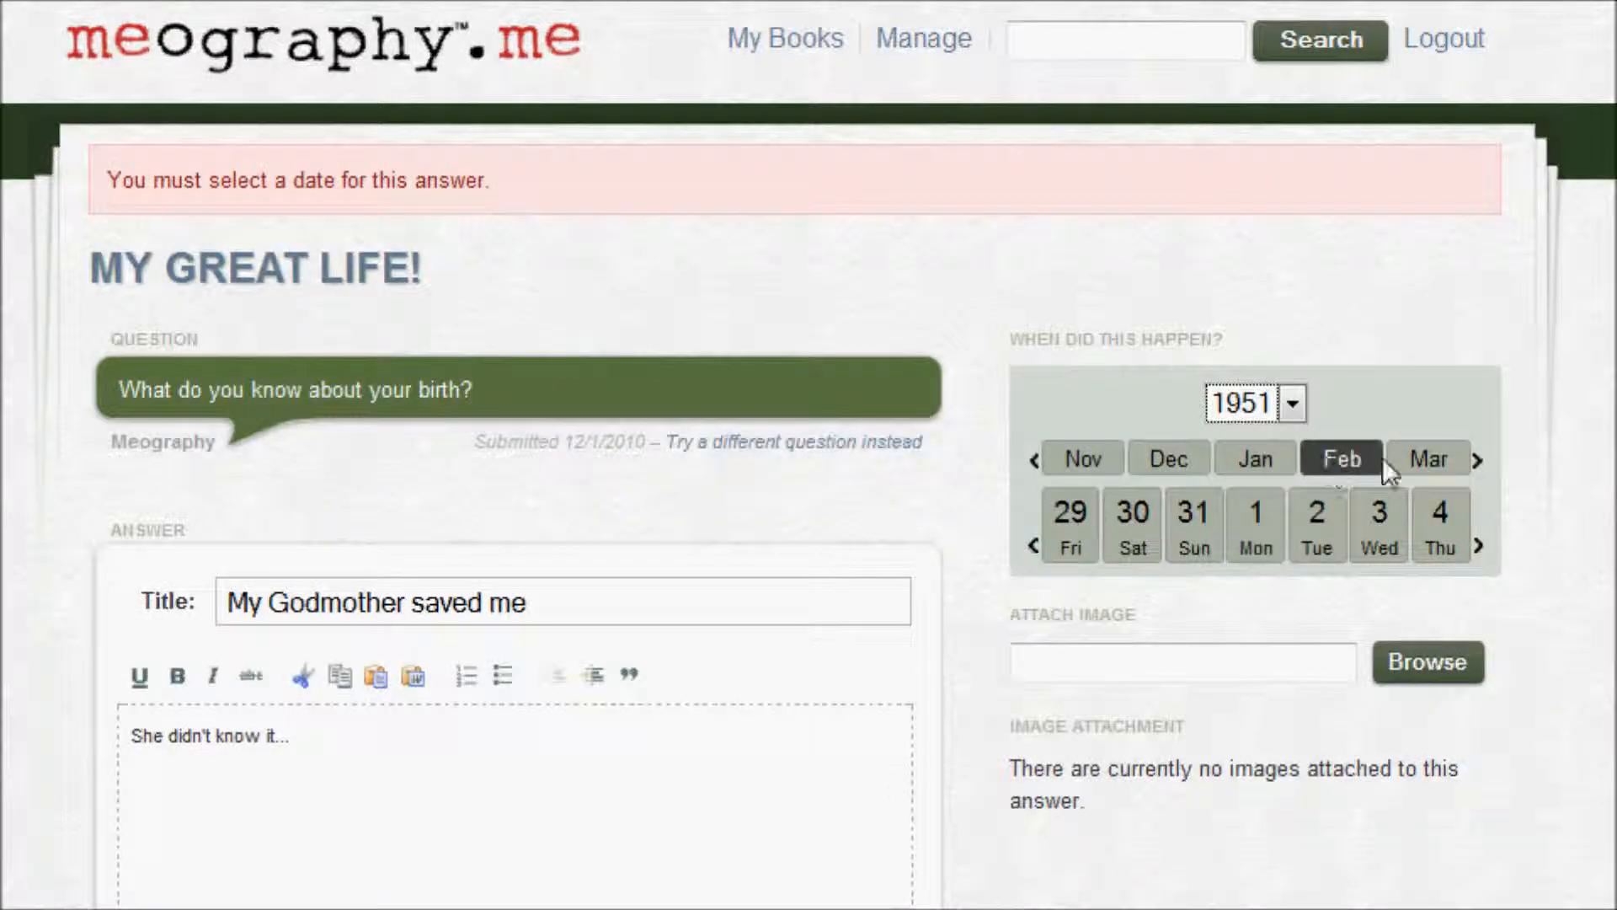
{"action": "left_click", "coordinate": [1476, 461]}
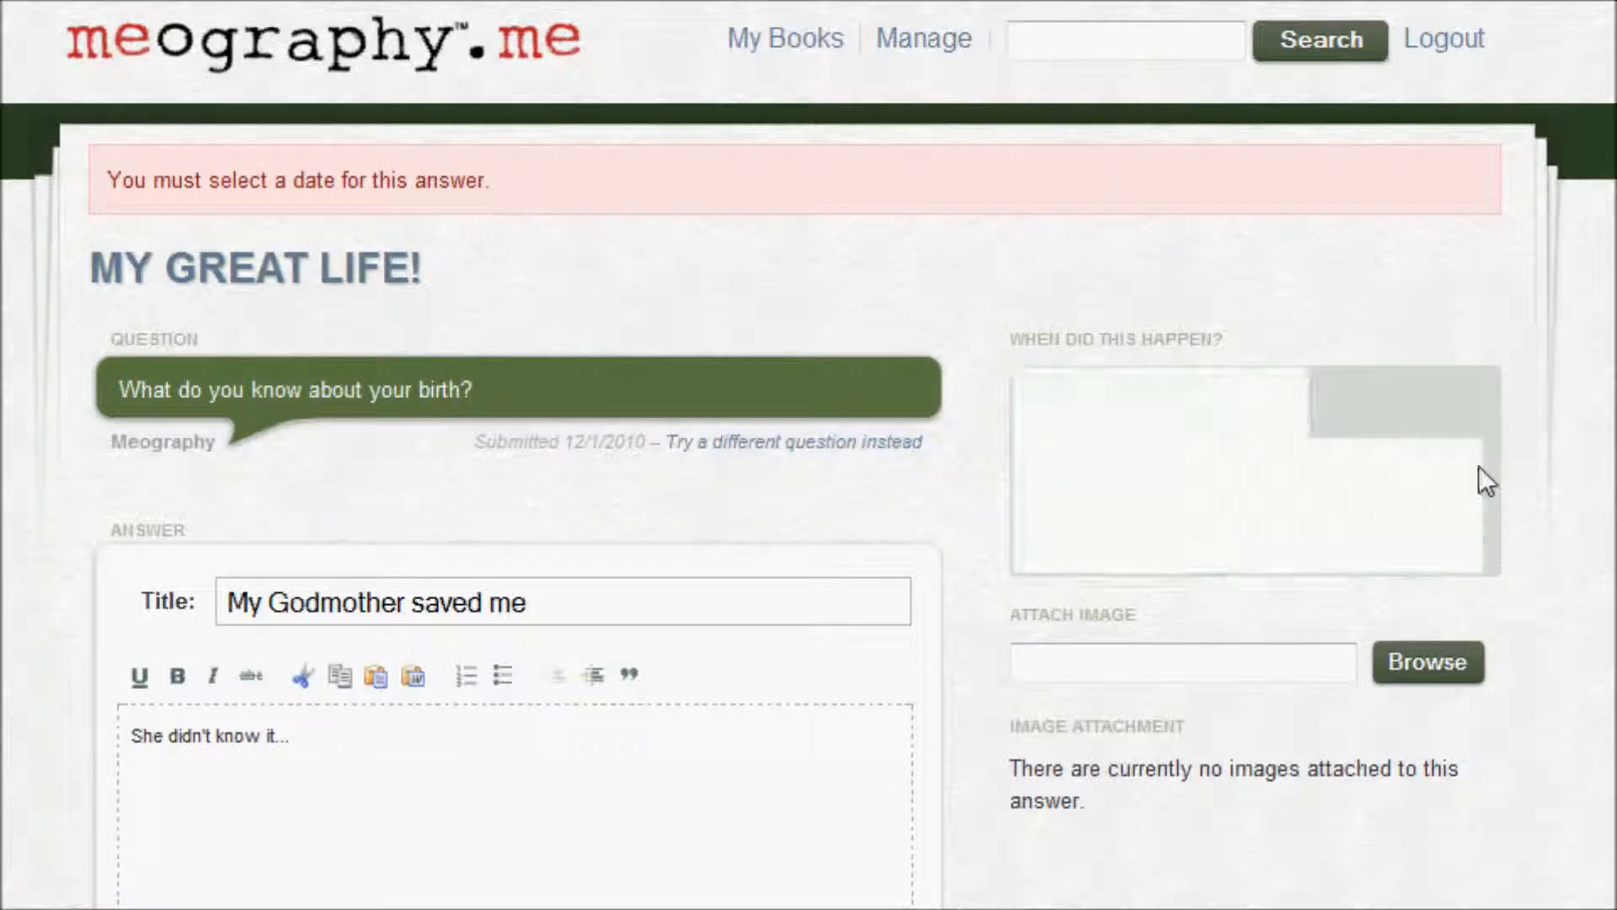
{"action": "left_click", "coordinate": [1477, 461]}
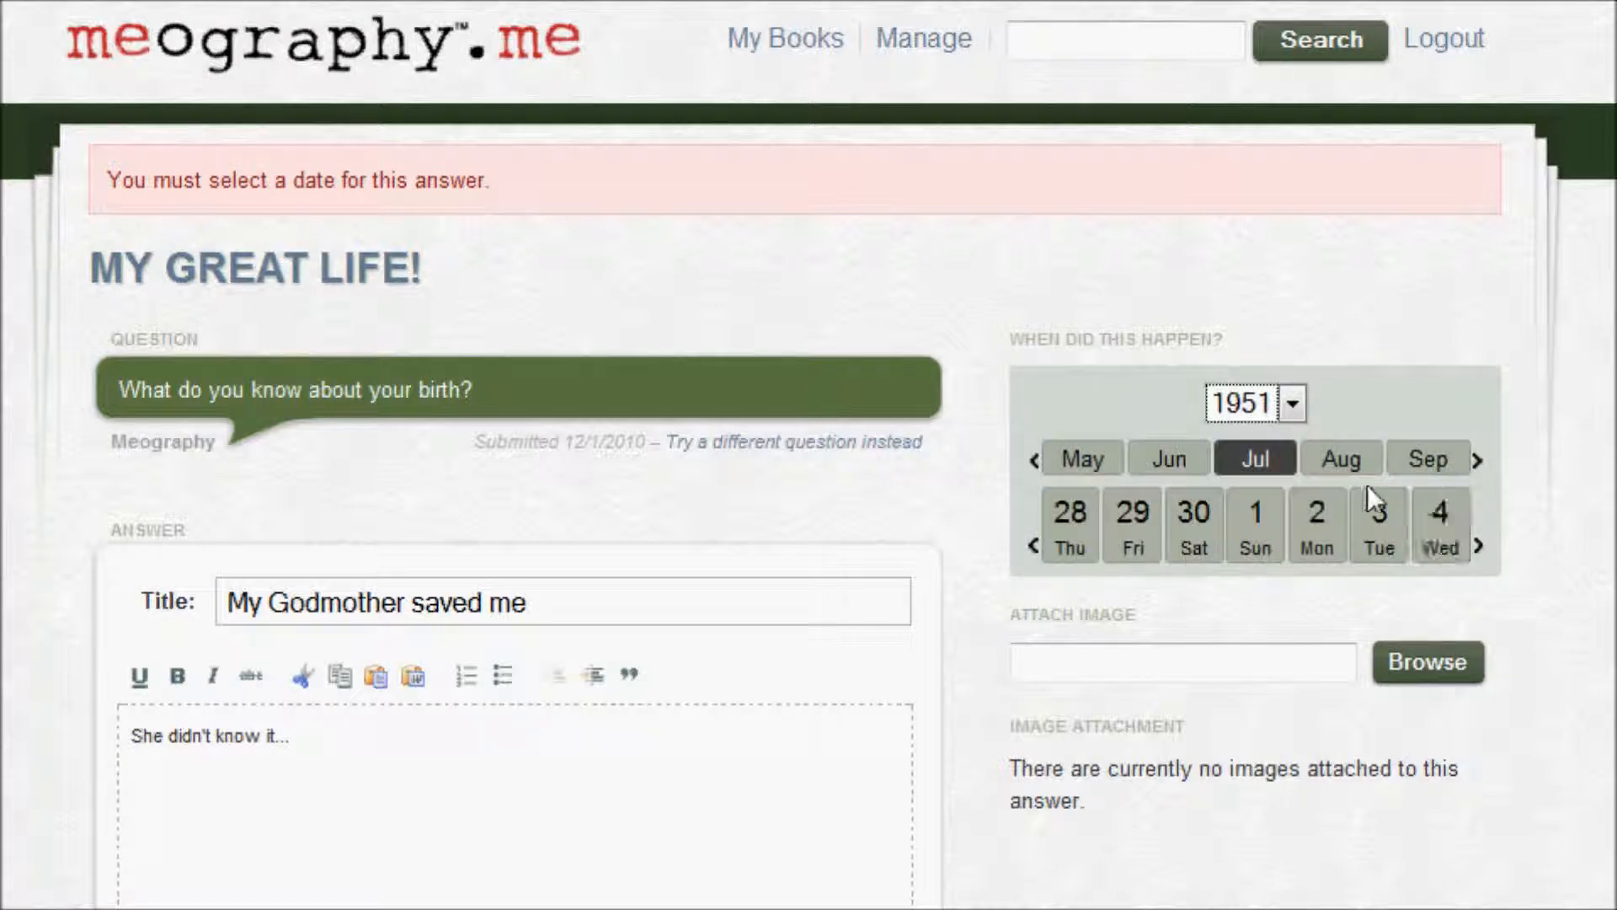
{"action": "left_click", "coordinate": [1477, 545]}
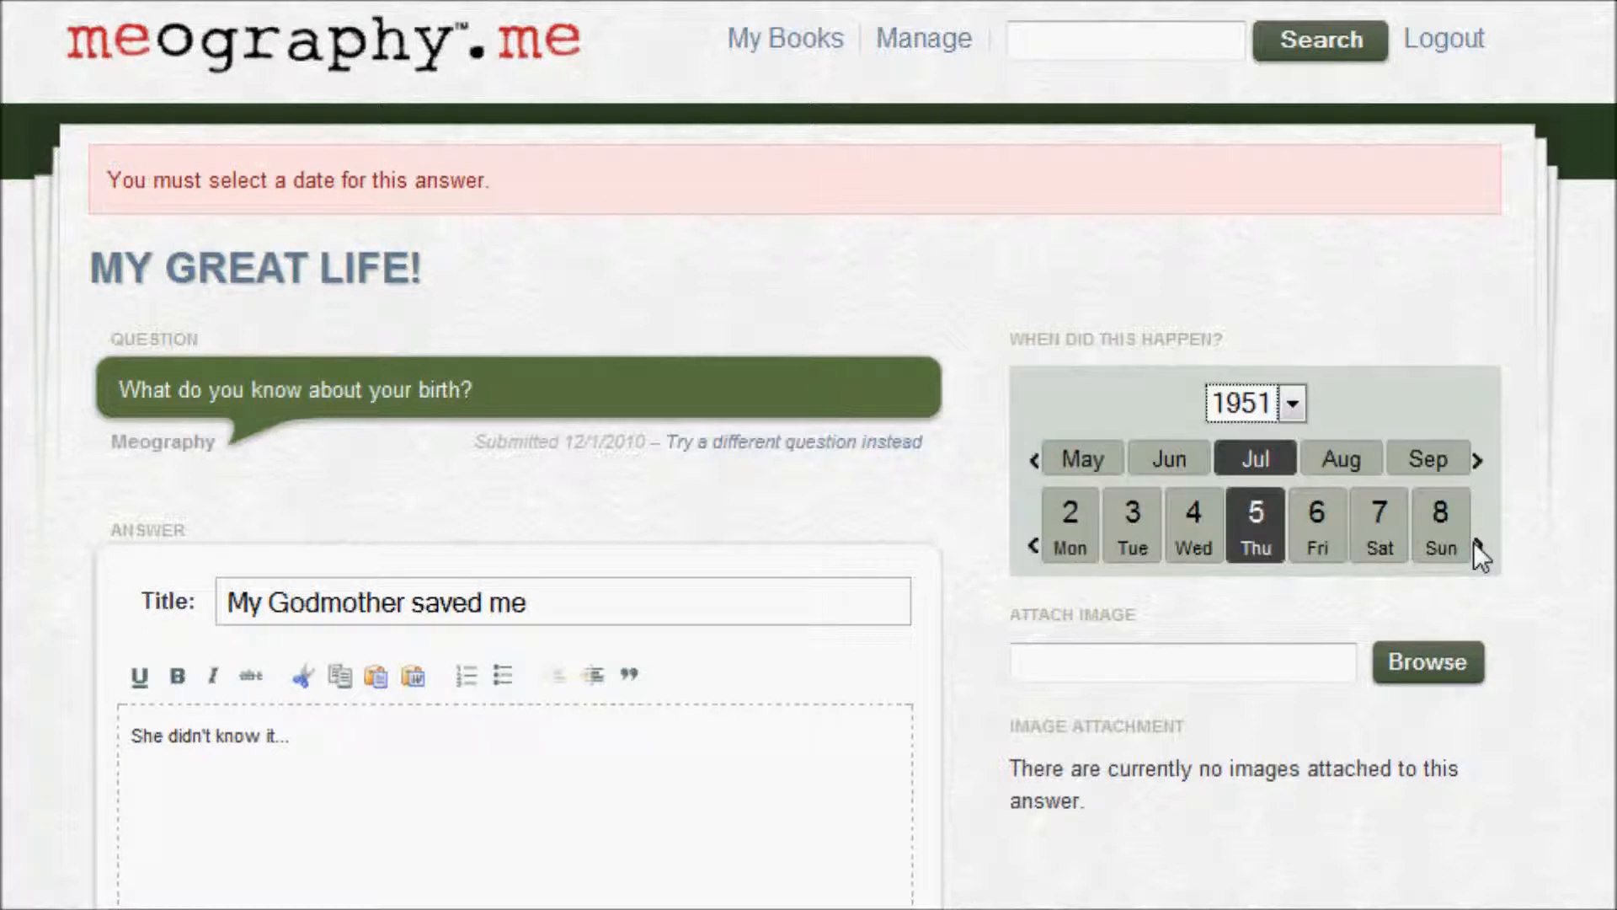
{"action": "left_click", "coordinate": [1477, 544]}
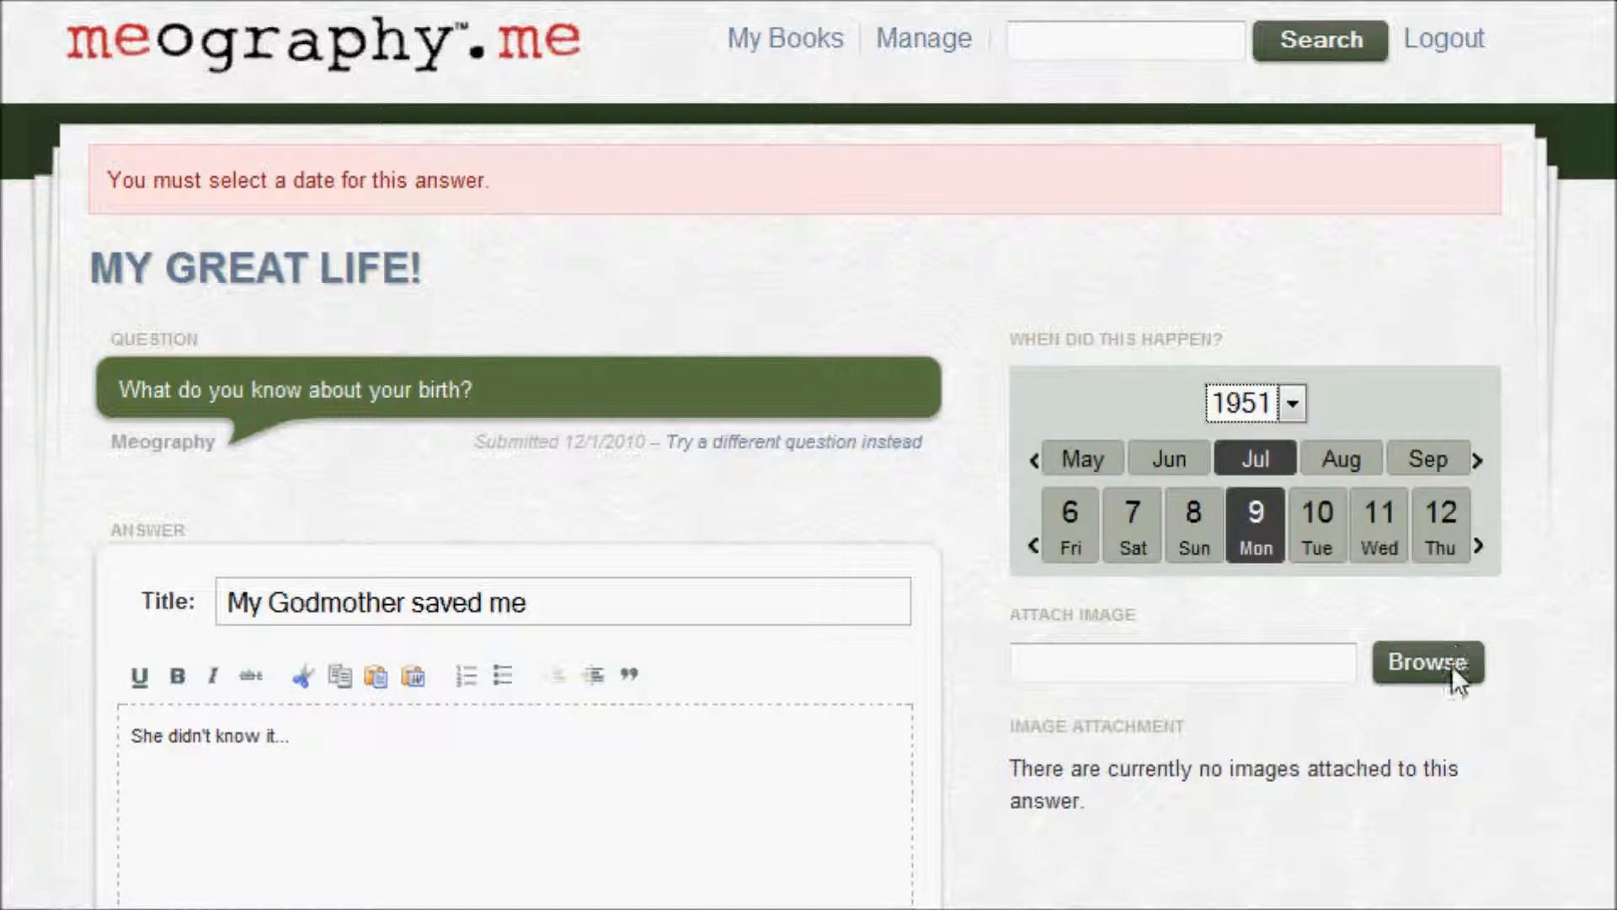
Review the answers filed under the year 1951 in My Great Life!, then return to the overview of all books
{"action": "left_click", "coordinate": [372, 238]}
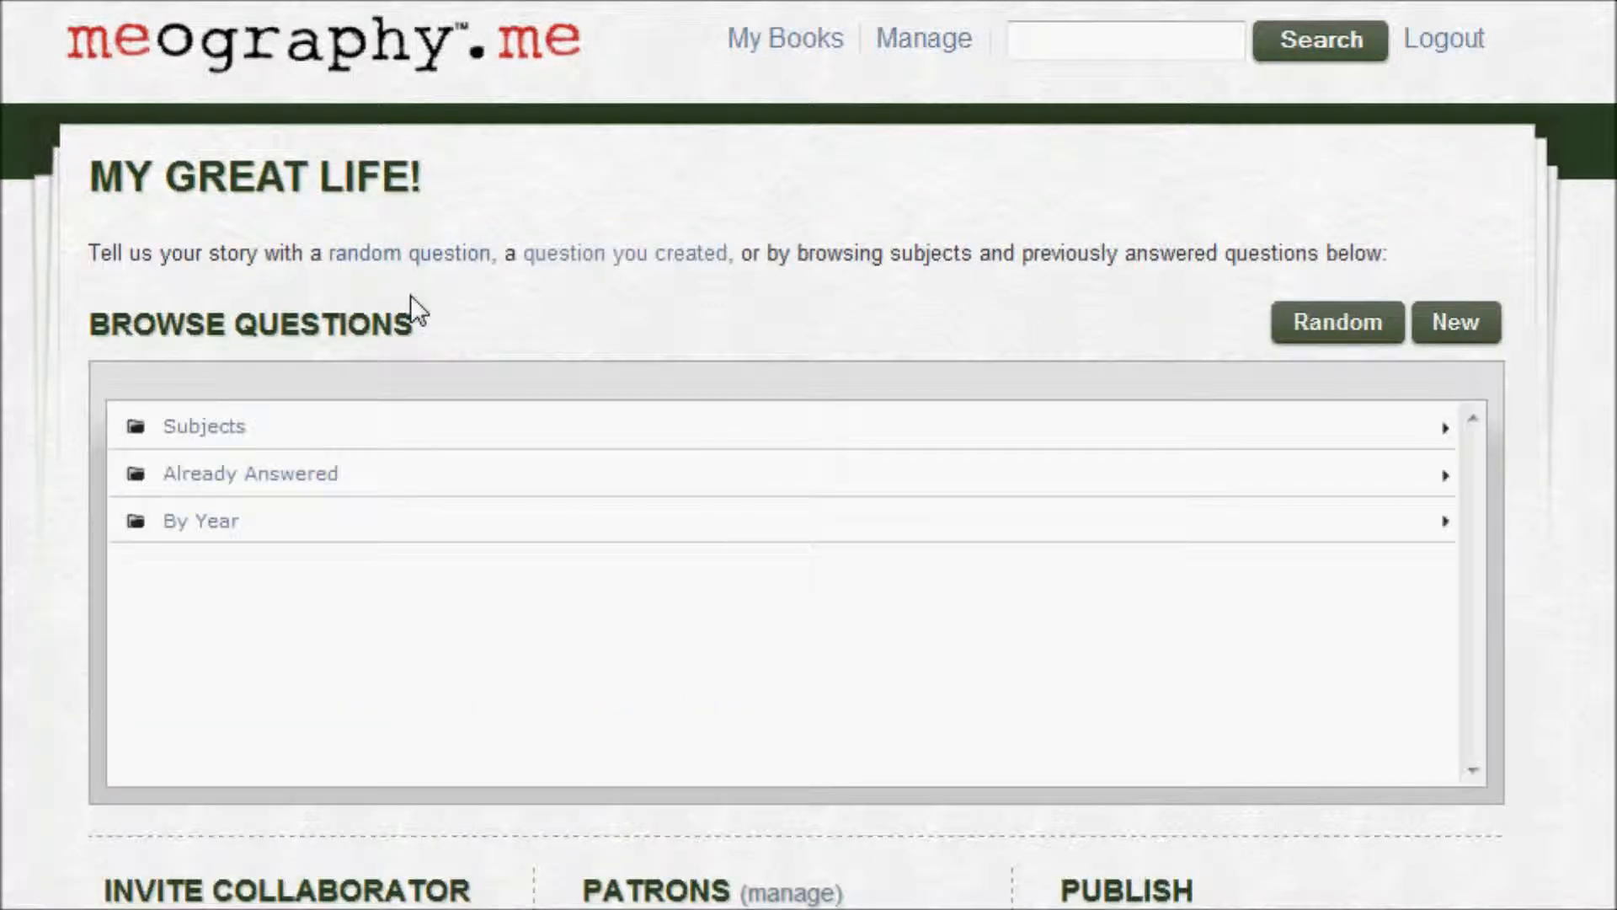
{"action": "left_click", "coordinate": [202, 520]}
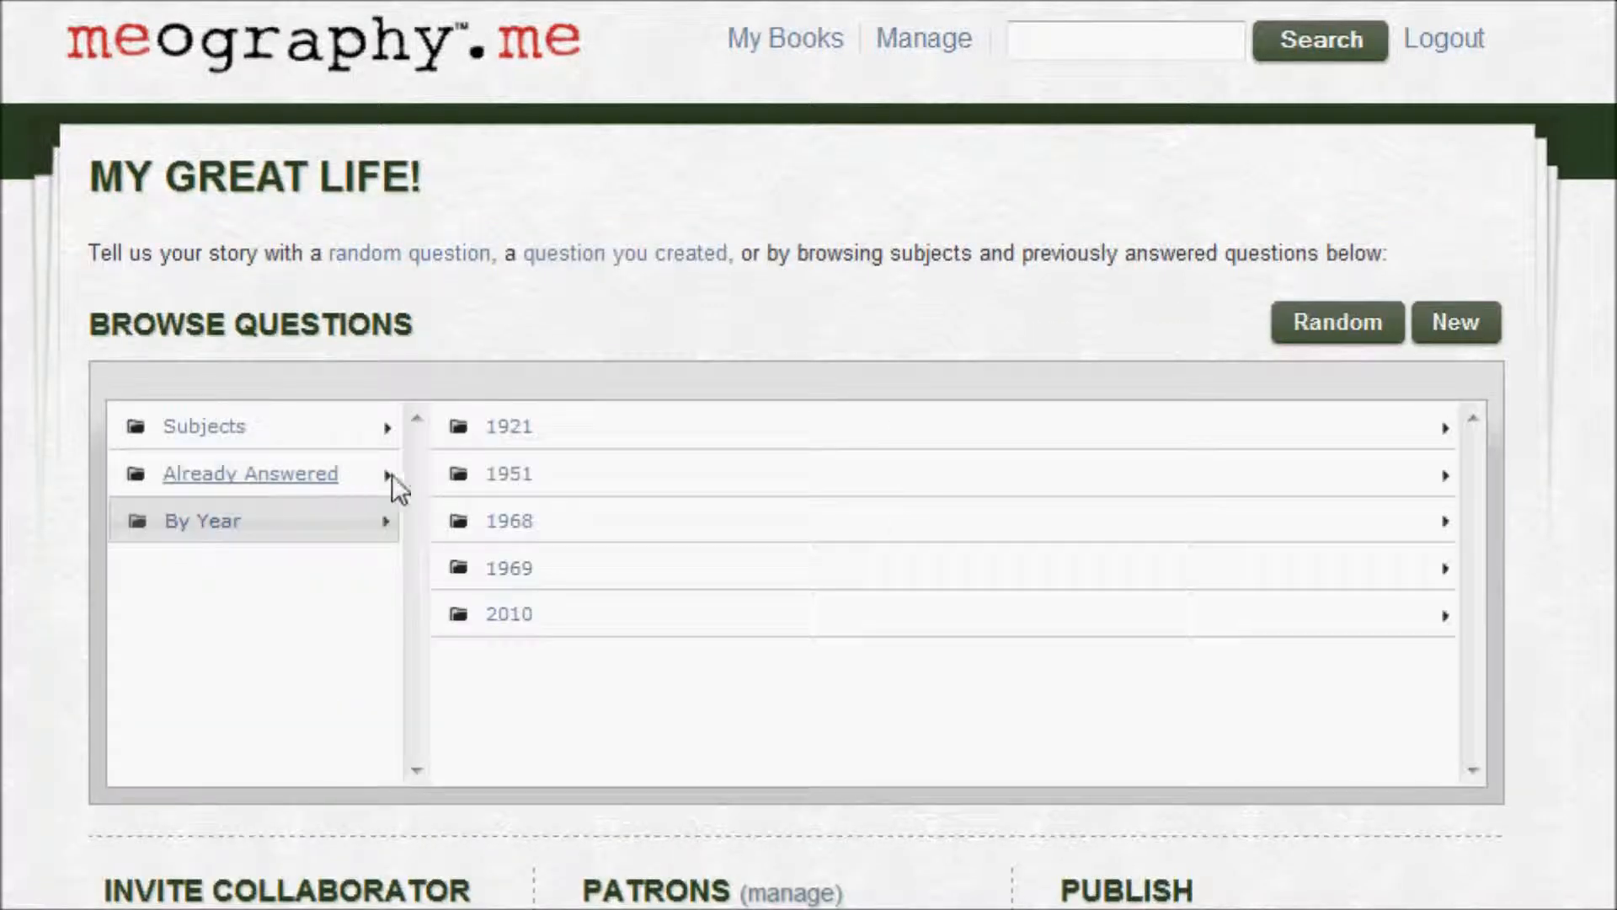
{"action": "left_click", "coordinate": [518, 477]}
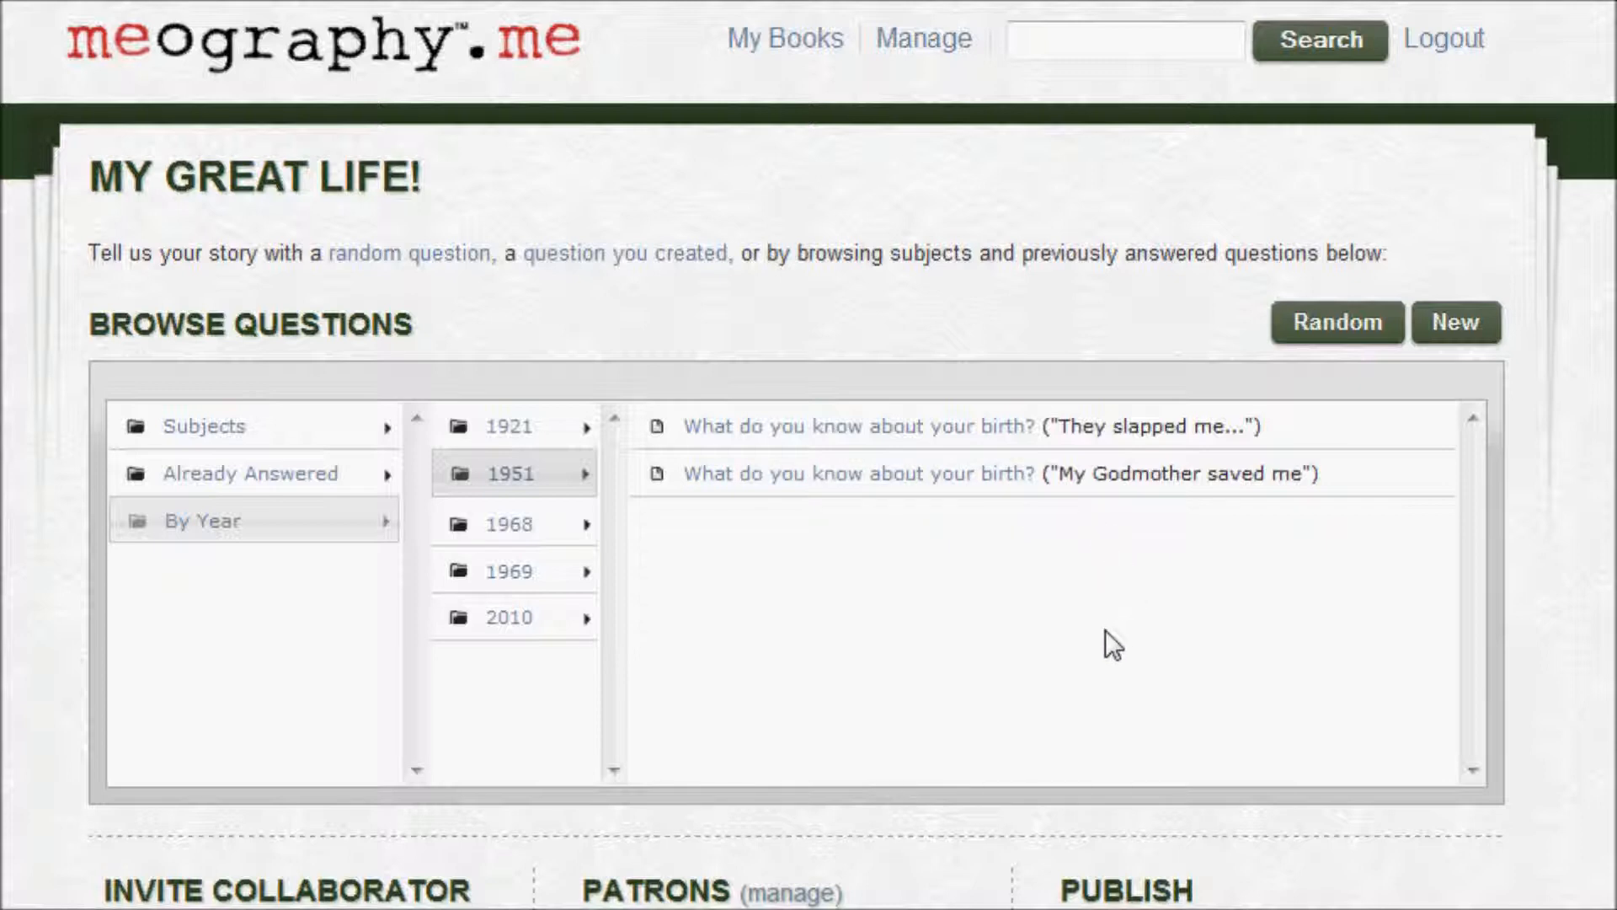
{"action": "left_click", "coordinate": [809, 49]}
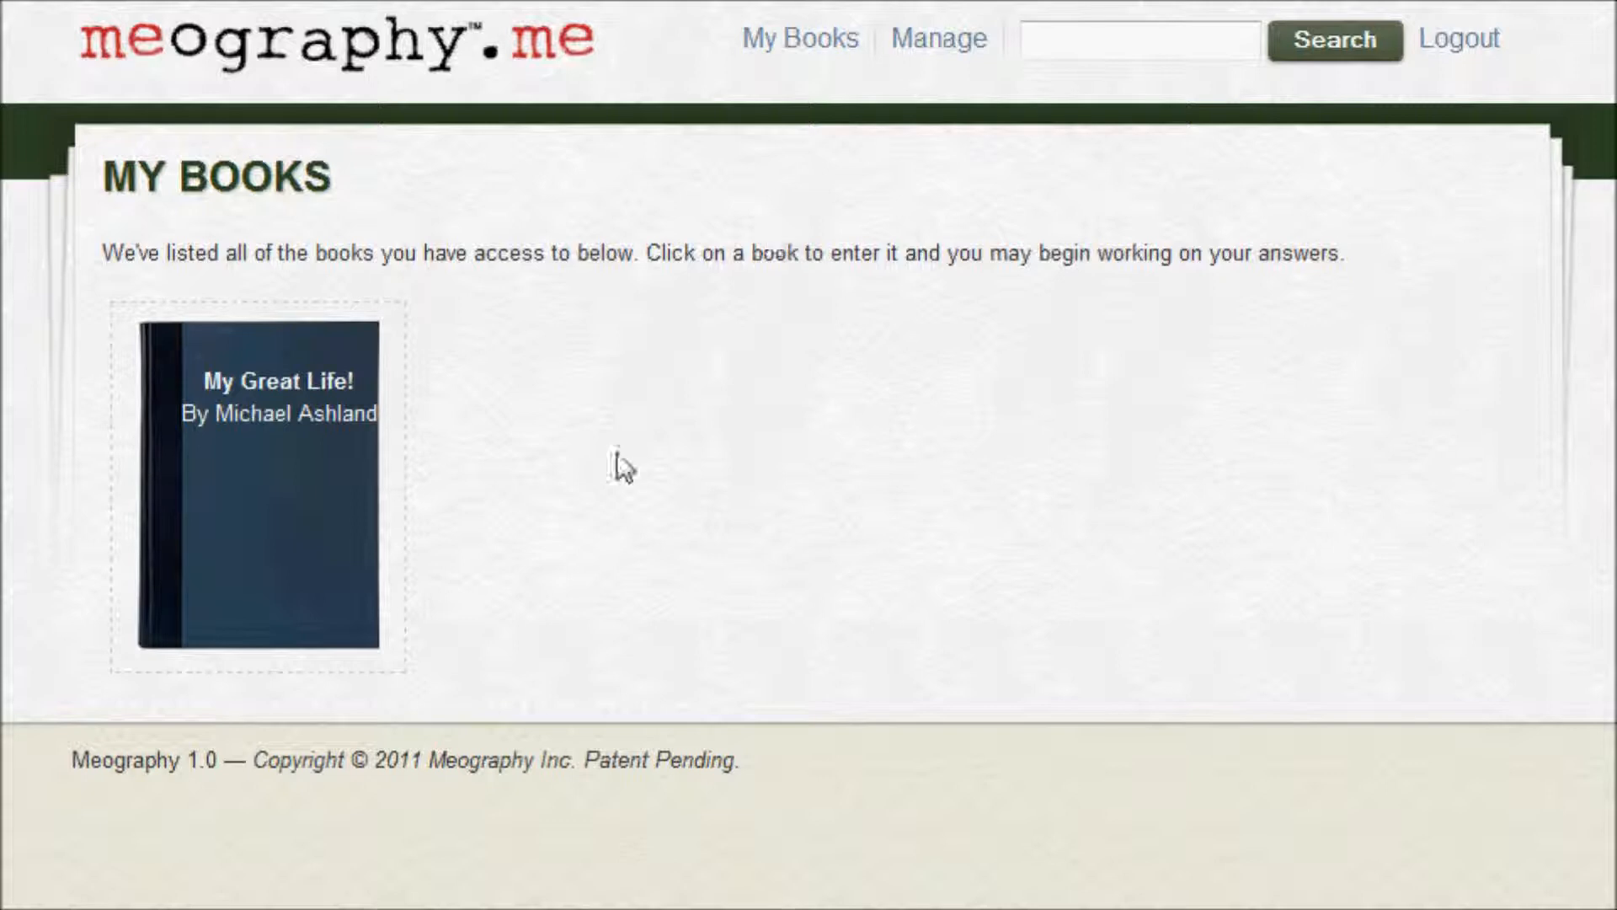